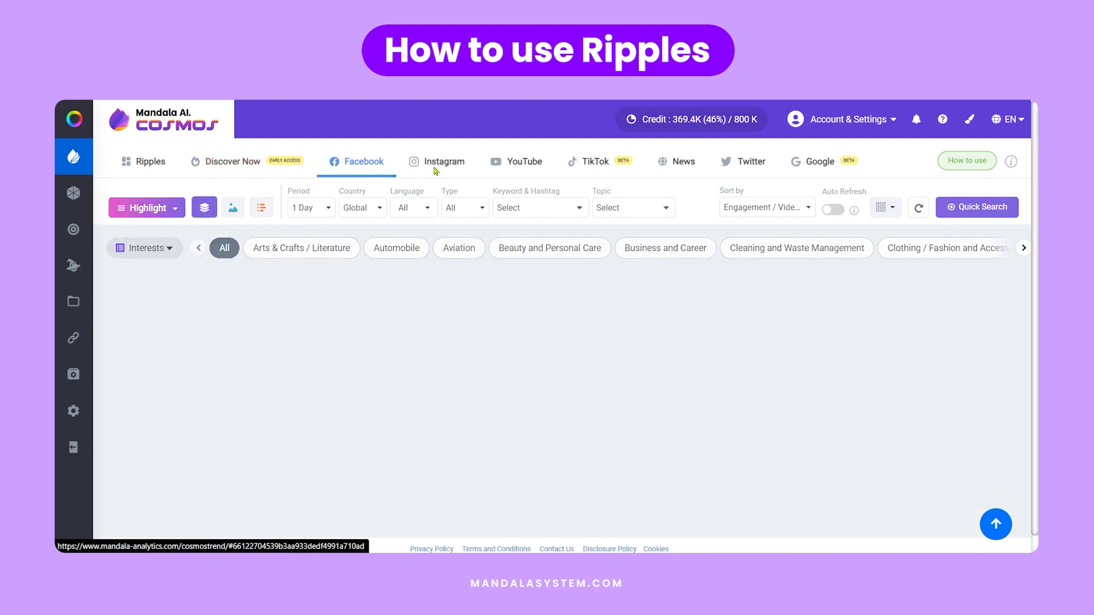
- View the Instagram and YouTube trend feeds and open Ripples
{"action": "left_click", "coordinate": [460, 165]}
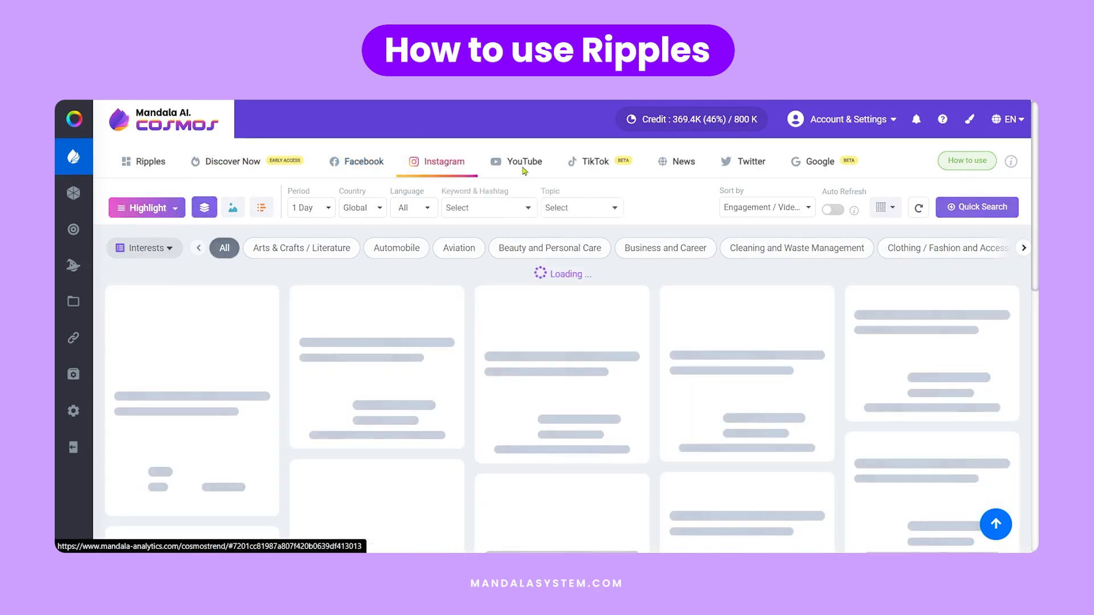
{"action": "left_click", "coordinate": [520, 165]}
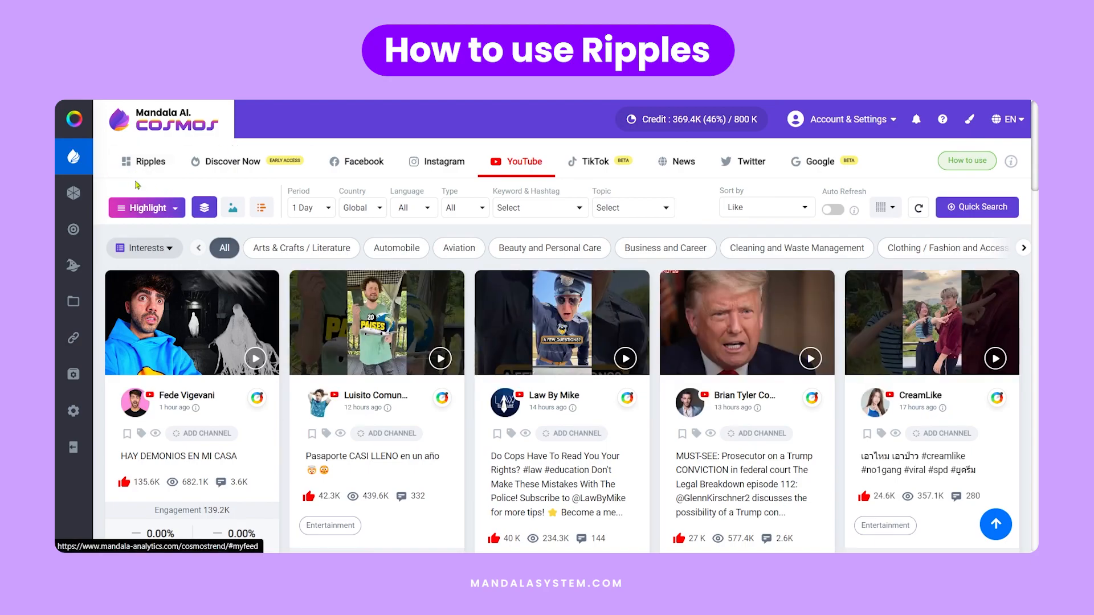
{"action": "left_click", "coordinate": [138, 168]}
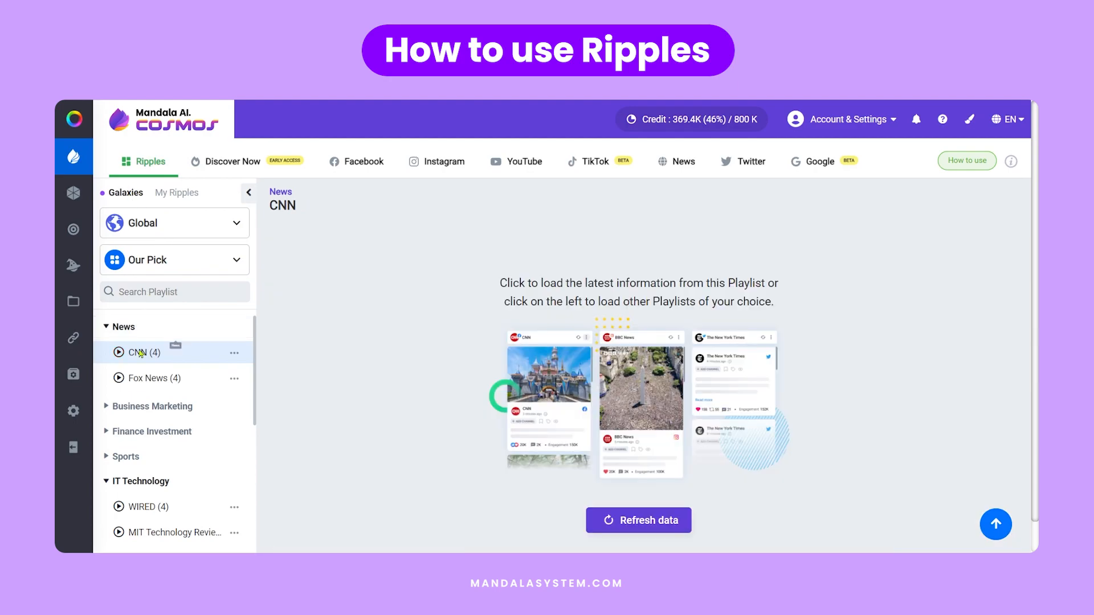
- Load The Economist playlist from the Business Marketing category and browse the posts across its streams
{"action": "scroll", "coordinate": [151, 370], "scroll_direction": "down", "scroll_amount": 1}
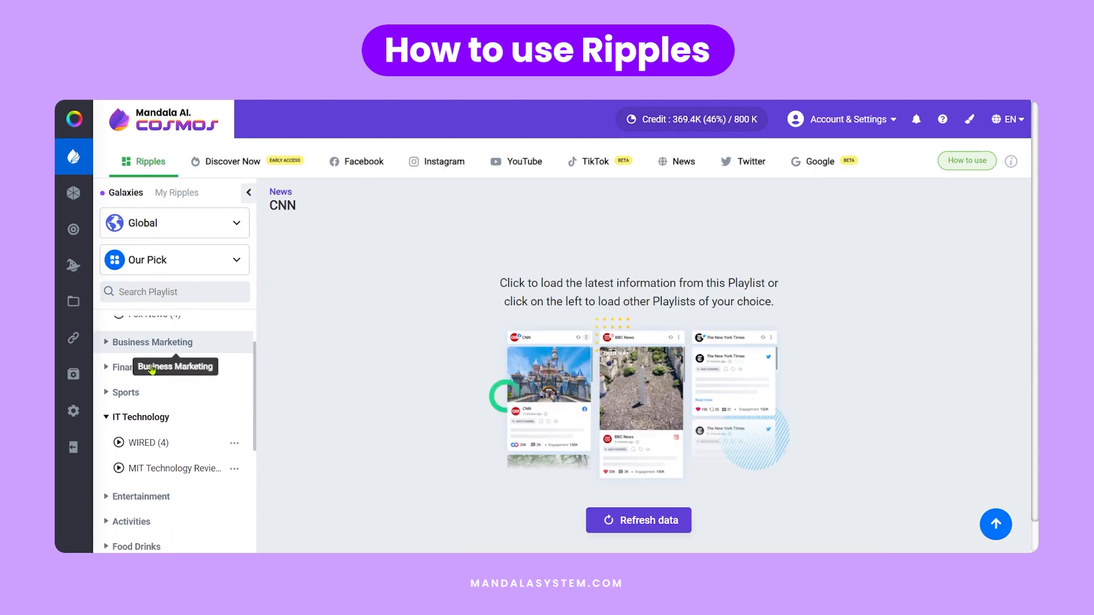
{"action": "left_click", "coordinate": [123, 343]}
{"action": "left_click", "coordinate": [119, 368]}
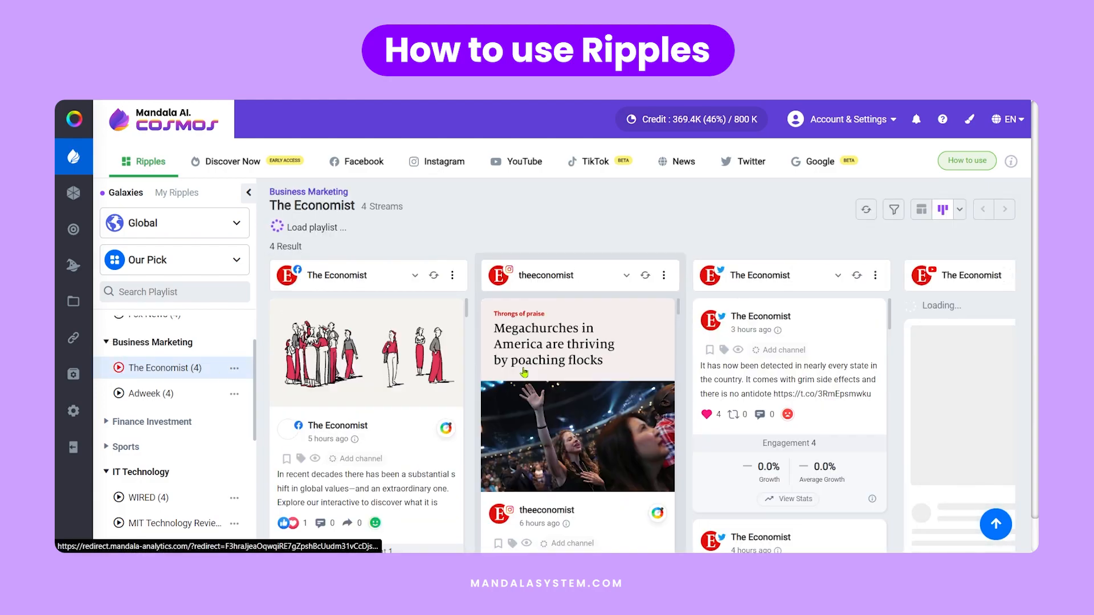
{"action": "scroll", "coordinate": [513, 361], "scroll_direction": "down", "scroll_amount": 2}
{"action": "scroll", "coordinate": [871, 337], "scroll_direction": "down", "scroll_amount": 1}
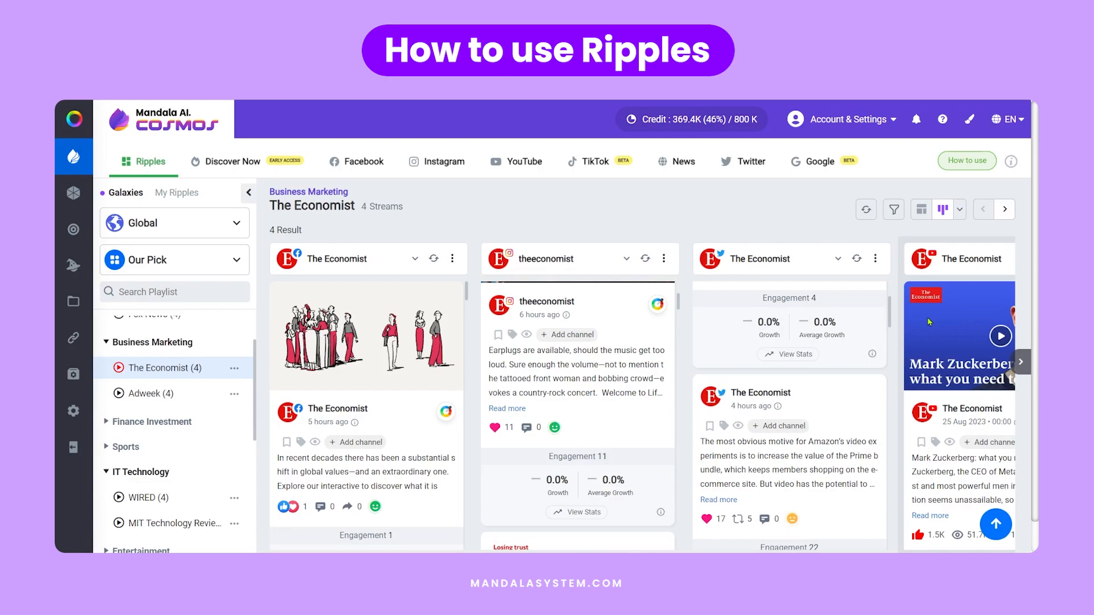
{"action": "scroll", "coordinate": [957, 341], "scroll_direction": "down", "scroll_amount": 2}
{"action": "left_click", "coordinate": [1006, 209]}
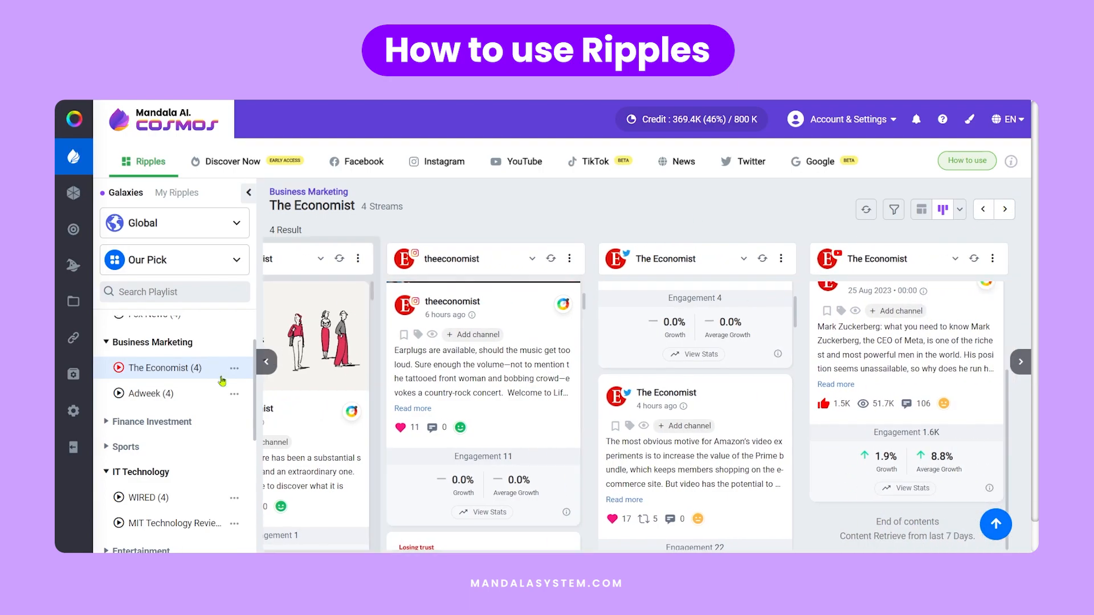
- Collapse the IT Technology category and load the ESPN playlist from Sports
{"action": "left_click", "coordinate": [113, 463]}
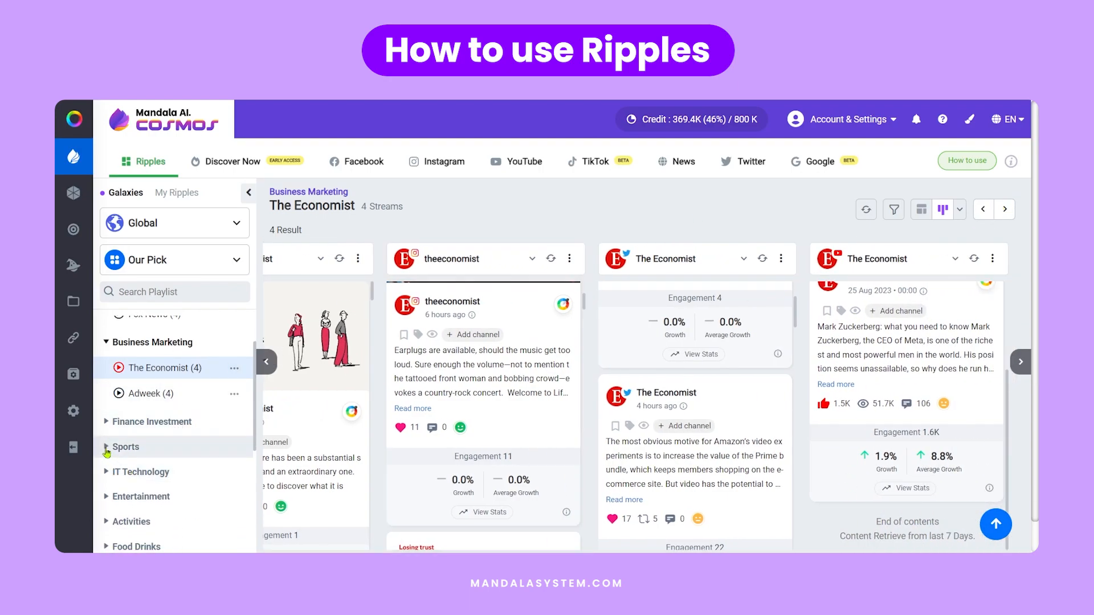
{"action": "left_click", "coordinate": [112, 450]}
{"action": "left_click", "coordinate": [120, 477]}
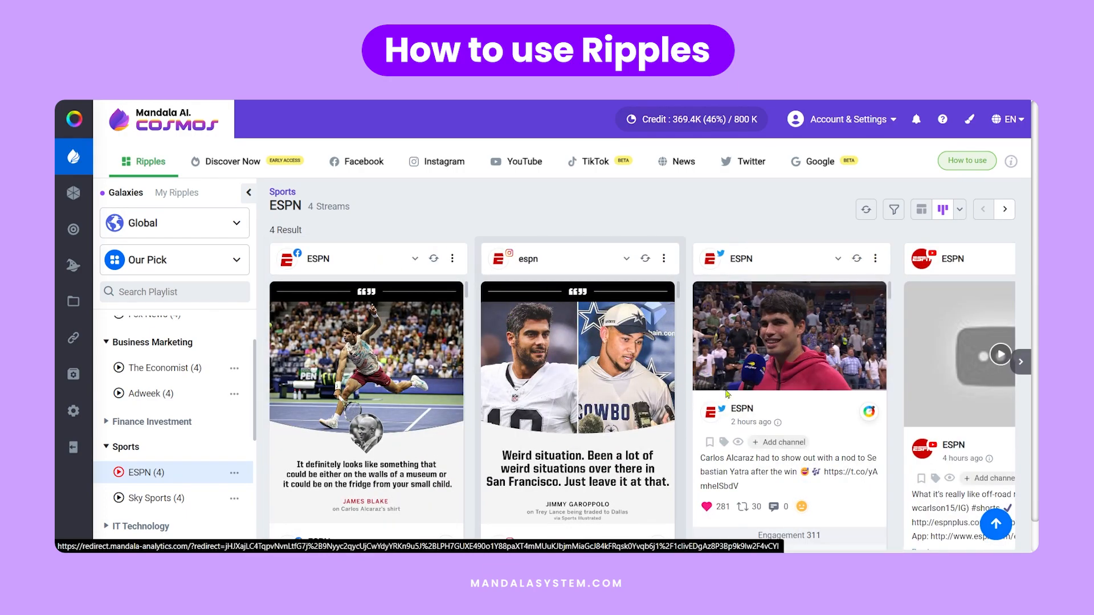
- Open the bodyboard album in My Ripples and start adding channels to its riders playlist
{"action": "left_click", "coordinate": [180, 194]}
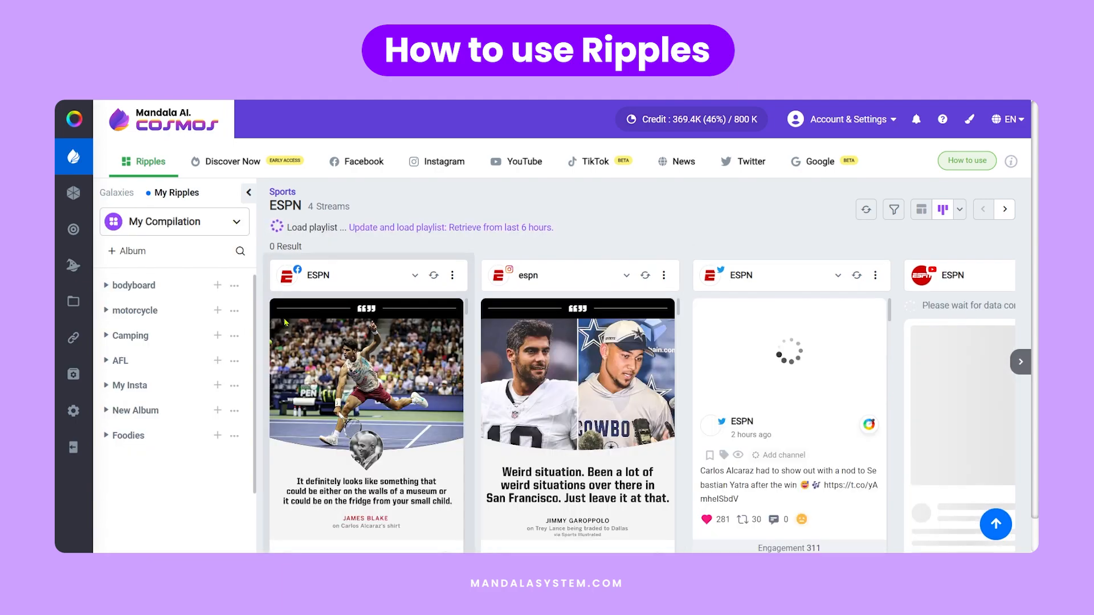
{"action": "left_click", "coordinate": [118, 288]}
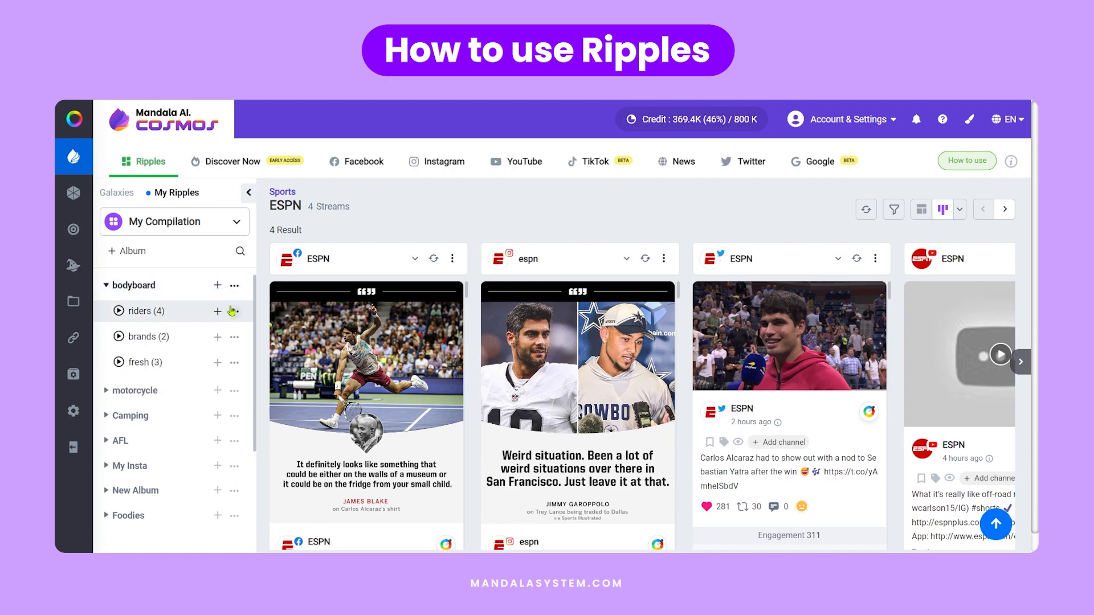
{"action": "left_click", "coordinate": [219, 313]}
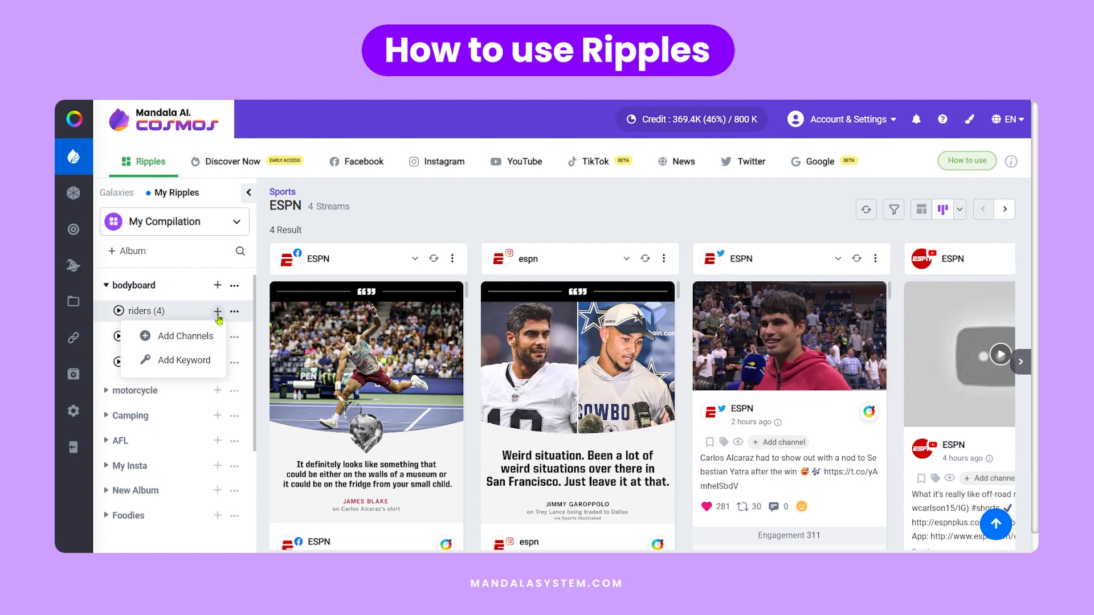
{"action": "left_click", "coordinate": [200, 335]}
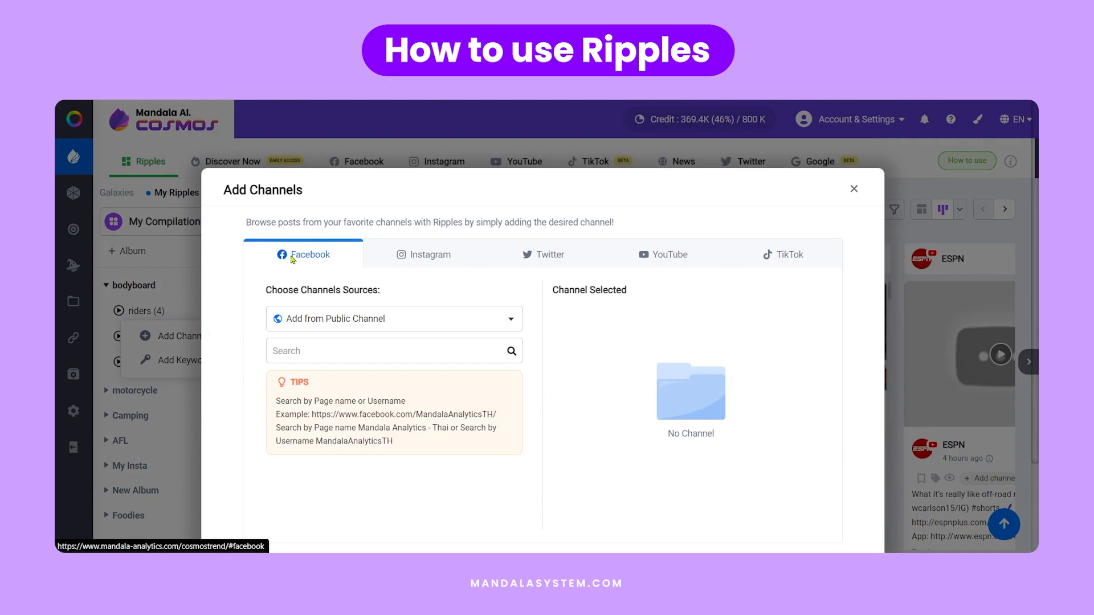
- View the channel source options for Instagram, Twitter, YouTube and TikTok
{"action": "left_click", "coordinate": [462, 251]}
{"action": "left_click", "coordinate": [547, 254]}
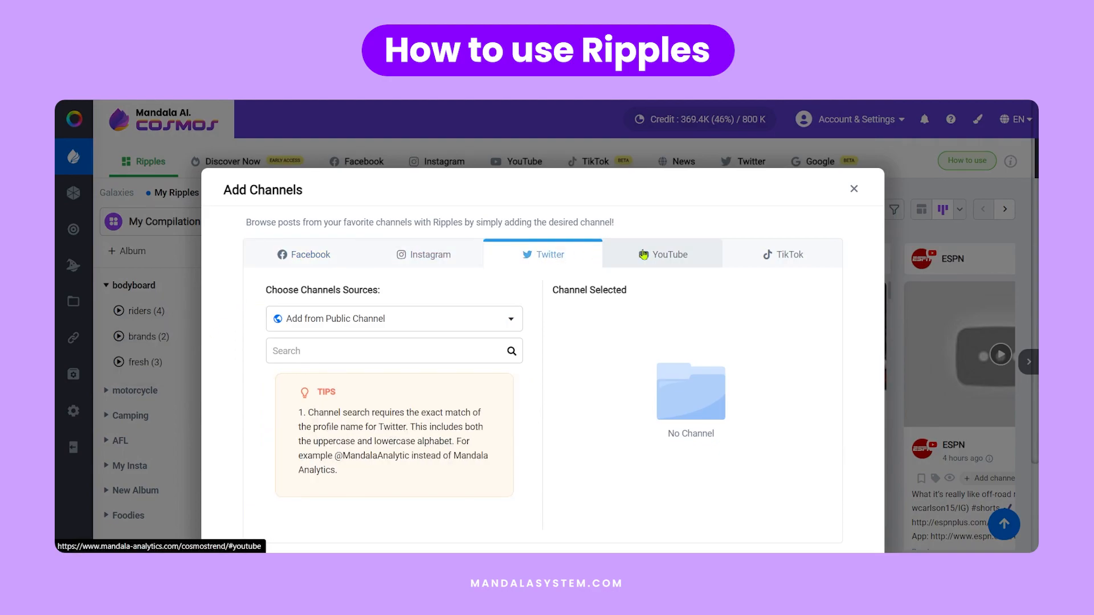
{"action": "left_click", "coordinate": [666, 254]}
{"action": "left_click", "coordinate": [766, 255]}
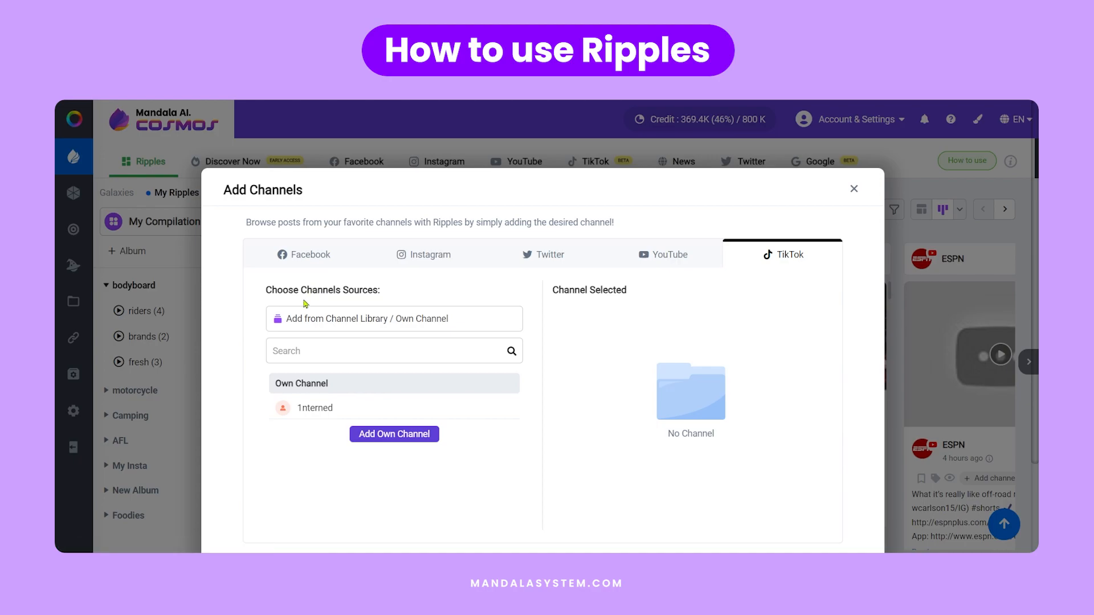
- Search the public Facebook channels for "starbucks", connecting the Facebook account to allow the search
{"action": "left_click", "coordinate": [306, 255]}
{"action": "left_click", "coordinate": [328, 346]}
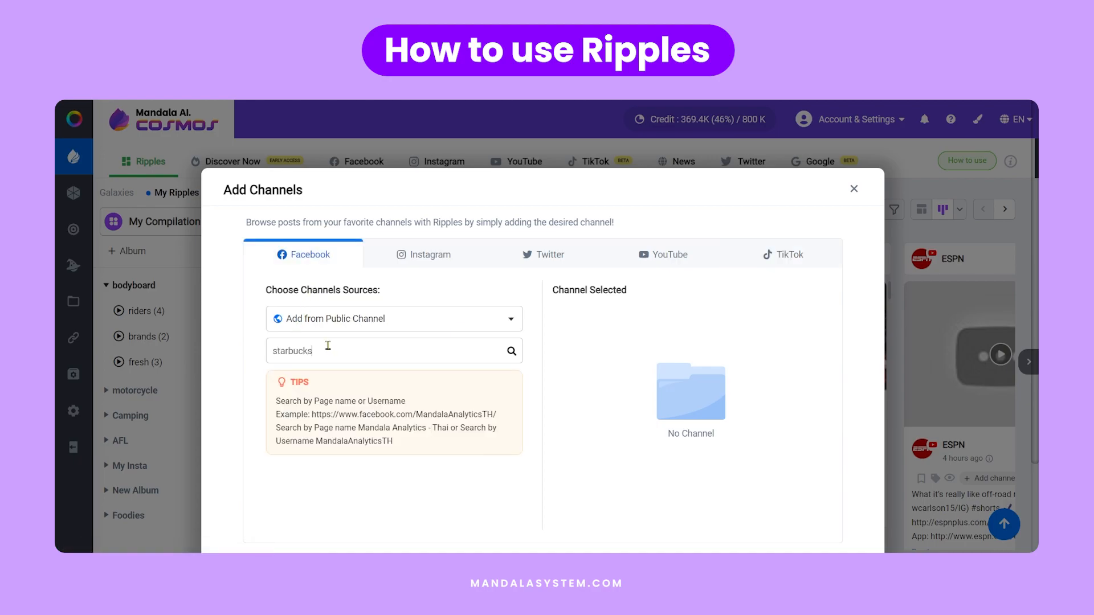
{"action": "left_click", "coordinate": [512, 351]}
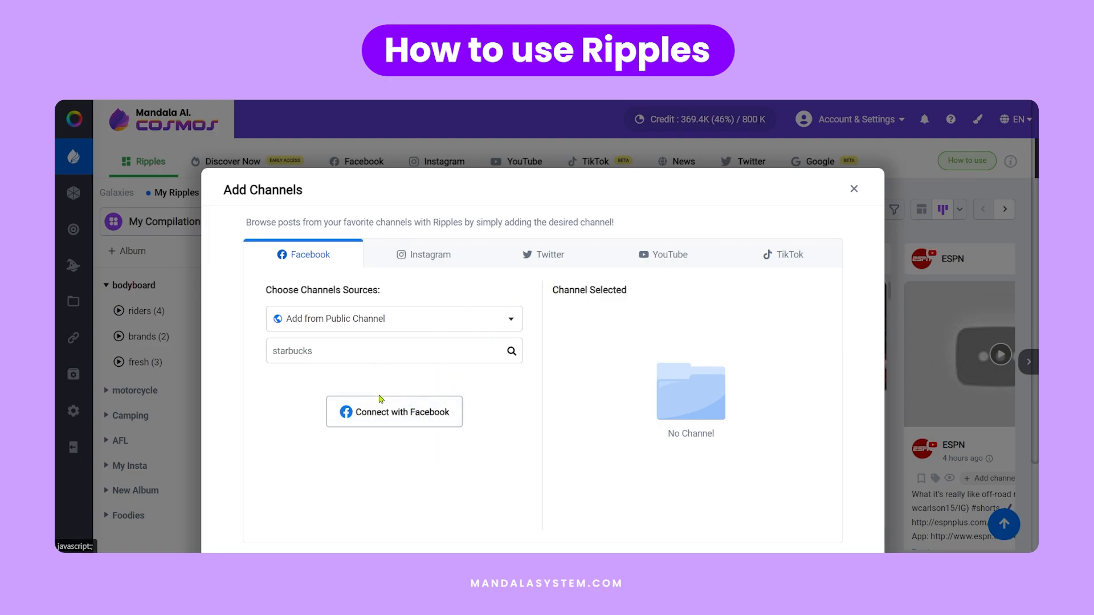
{"action": "left_click", "coordinate": [402, 412]}
{"action": "left_click", "coordinate": [632, 389]}
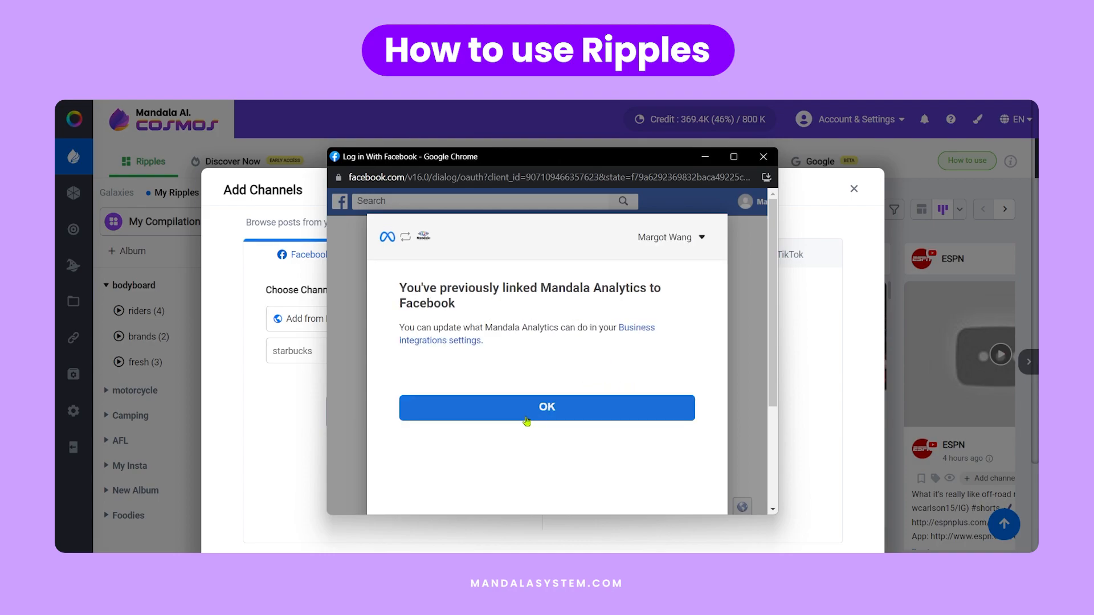
{"action": "left_click", "coordinate": [527, 422]}
{"action": "left_click", "coordinate": [506, 356]}
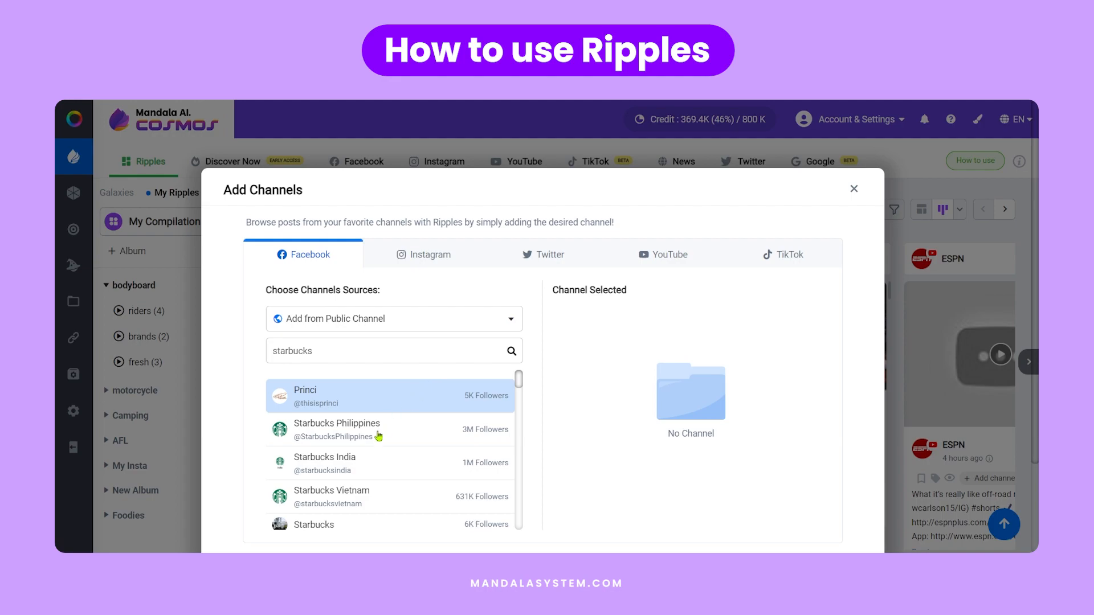
- Select the Starbucks India Facebook channel and add it to the riders playlist
{"action": "left_click", "coordinate": [349, 471]}
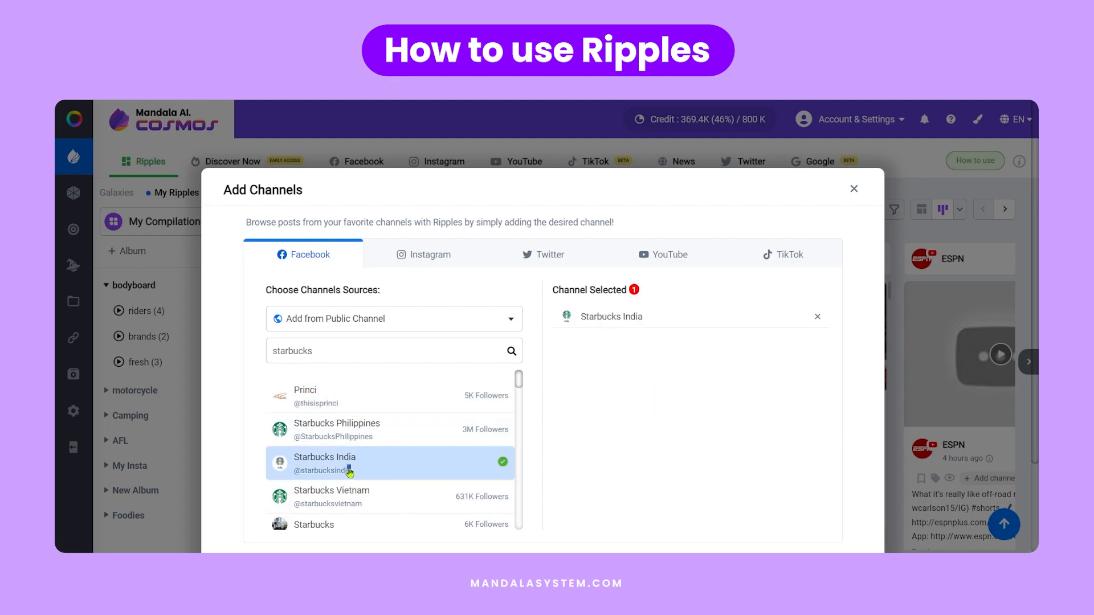
{"action": "scroll", "coordinate": [811, 487], "scroll_direction": "down", "scroll_amount": 2}
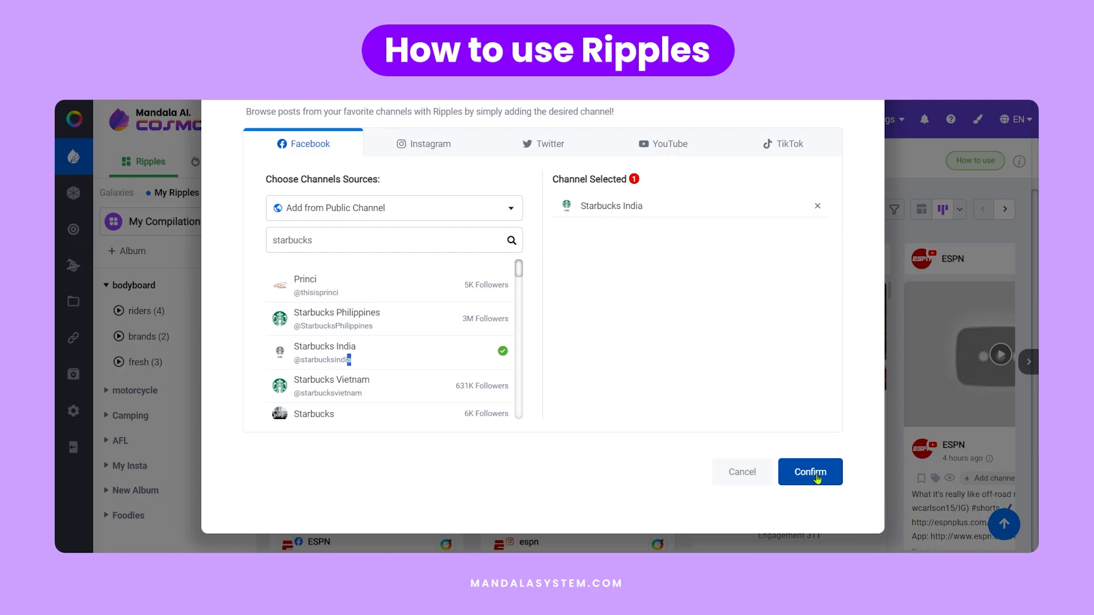
{"action": "left_click", "coordinate": [815, 476]}
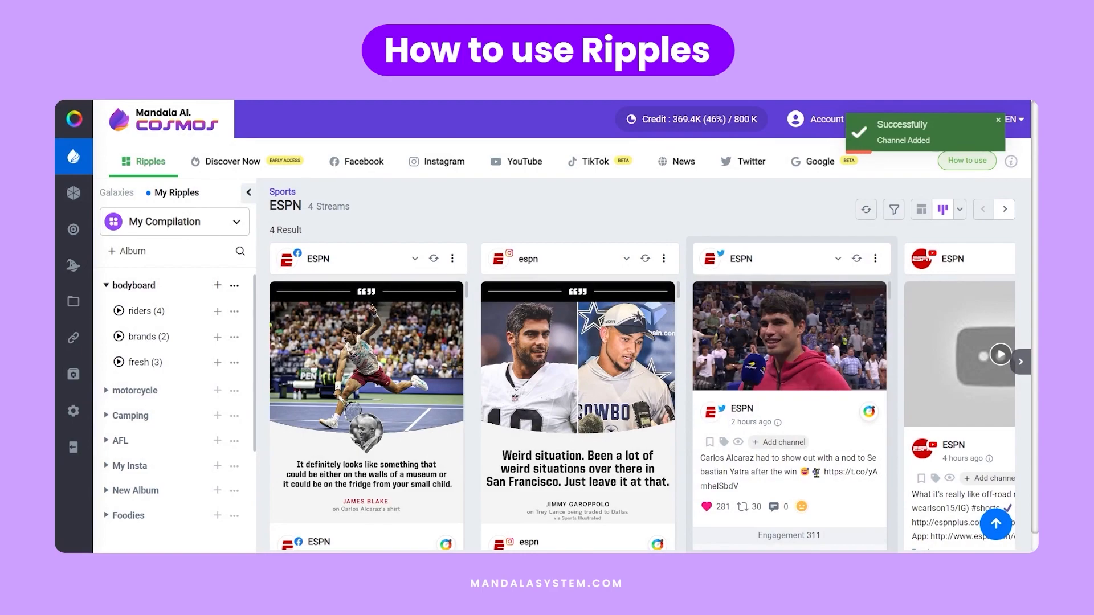
- Search the public Instagram channels for "starbucks" and add the starbucks channel to the riders playlist
{"action": "left_click", "coordinate": [217, 311]}
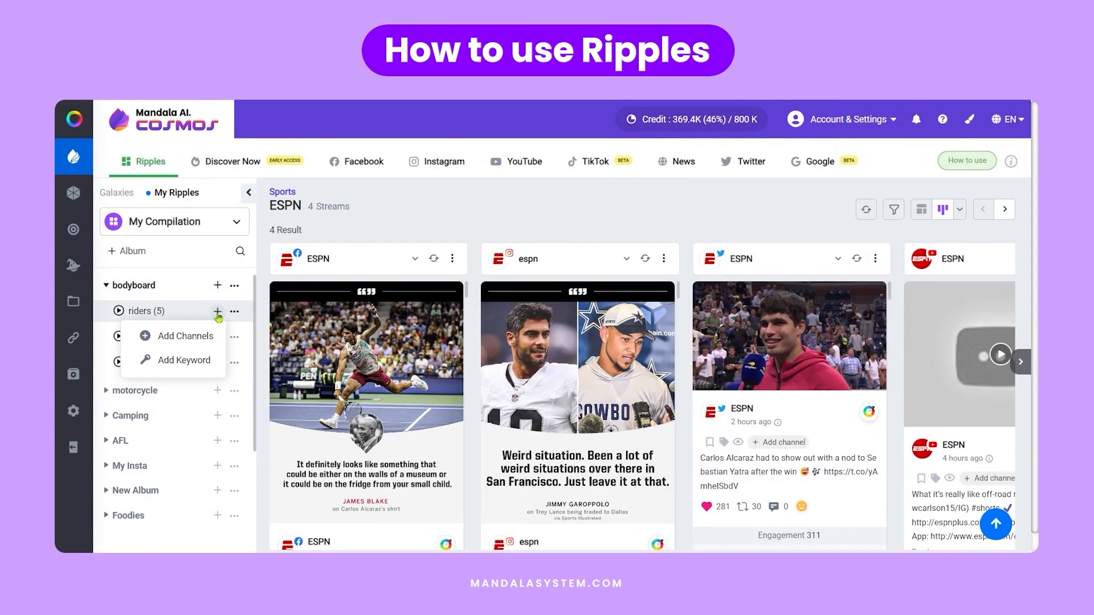
{"action": "left_click", "coordinate": [205, 336]}
{"action": "left_click", "coordinate": [428, 254]}
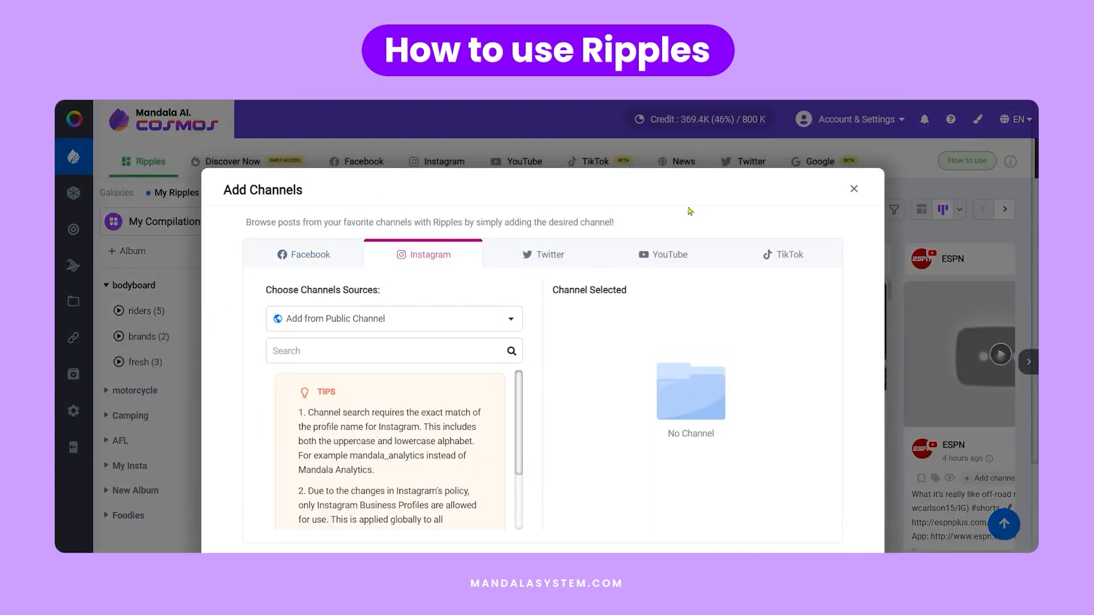
{"action": "right_click", "coordinate": [340, 352]}
{"action": "left_click", "coordinate": [383, 225]}
{"action": "left_click", "coordinate": [510, 352]}
{"action": "left_click", "coordinate": [330, 392]}
{"action": "scroll", "coordinate": [741, 441], "scroll_direction": "down", "scroll_amount": 2}
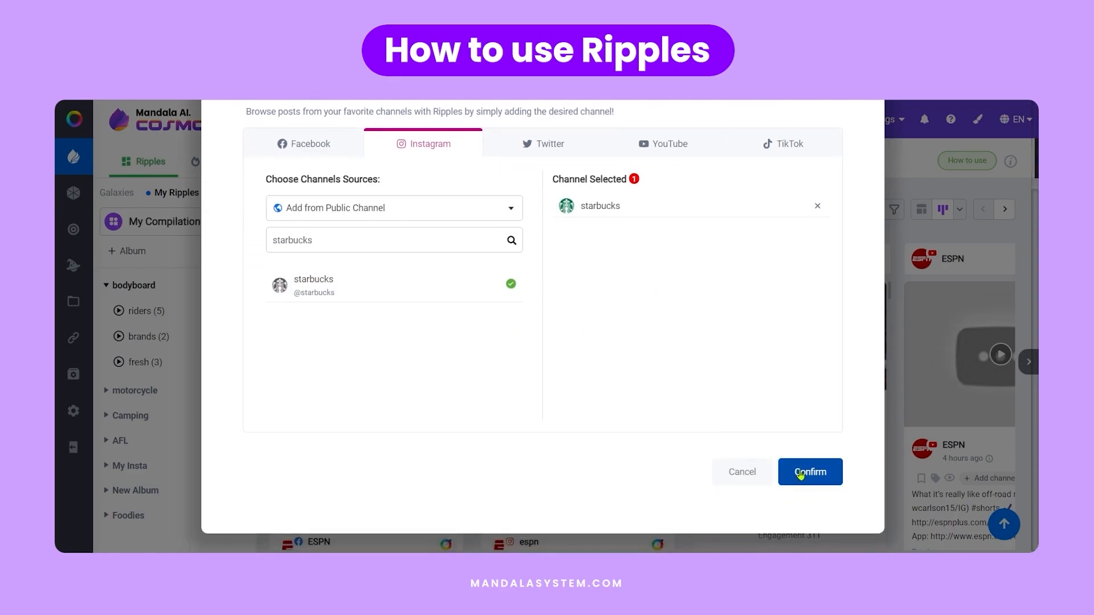
{"action": "left_click", "coordinate": [809, 472]}
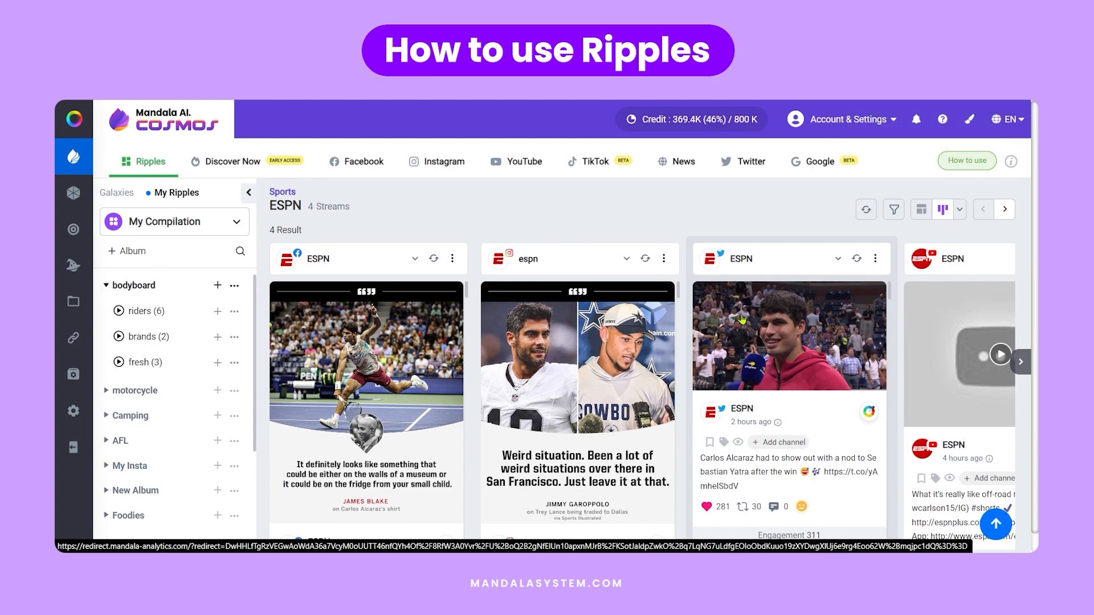
- Load the riders playlist with updated data and show its further streams, including the Starbucks channels
{"action": "left_click", "coordinate": [120, 312]}
{"action": "left_click", "coordinate": [1005, 211]}
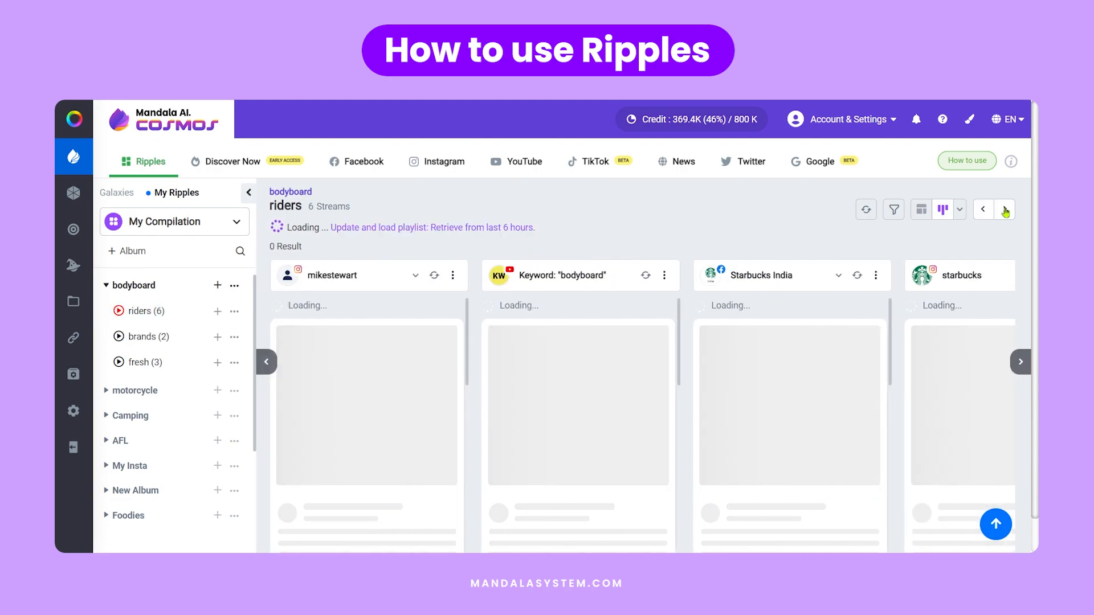
{"action": "left_click", "coordinate": [1005, 210]}
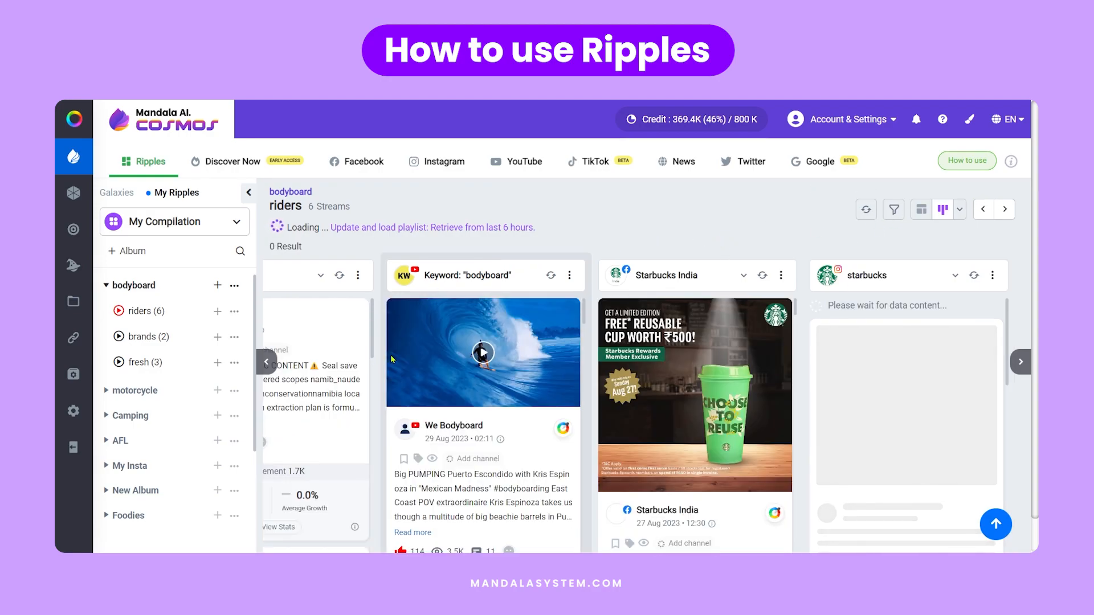
- Switch the riders playlist from stream columns to the combined grid layout and browse its posts
{"action": "left_click", "coordinate": [921, 209]}
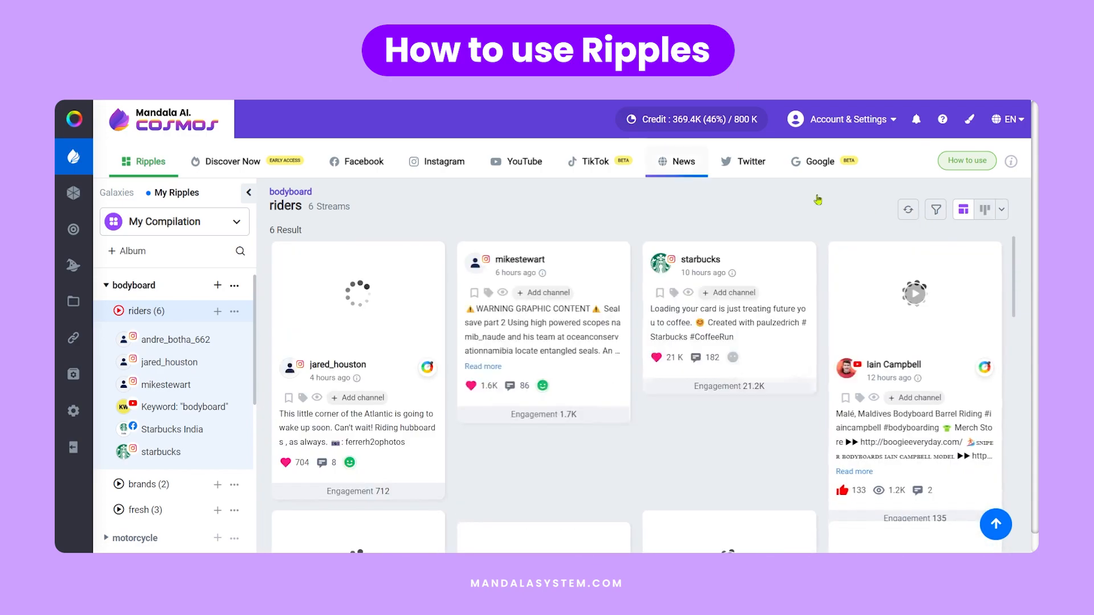
{"action": "scroll", "coordinate": [598, 407], "scroll_direction": "down", "scroll_amount": 3}
{"action": "scroll", "coordinate": [599, 408], "scroll_direction": "down", "scroll_amount": 9}
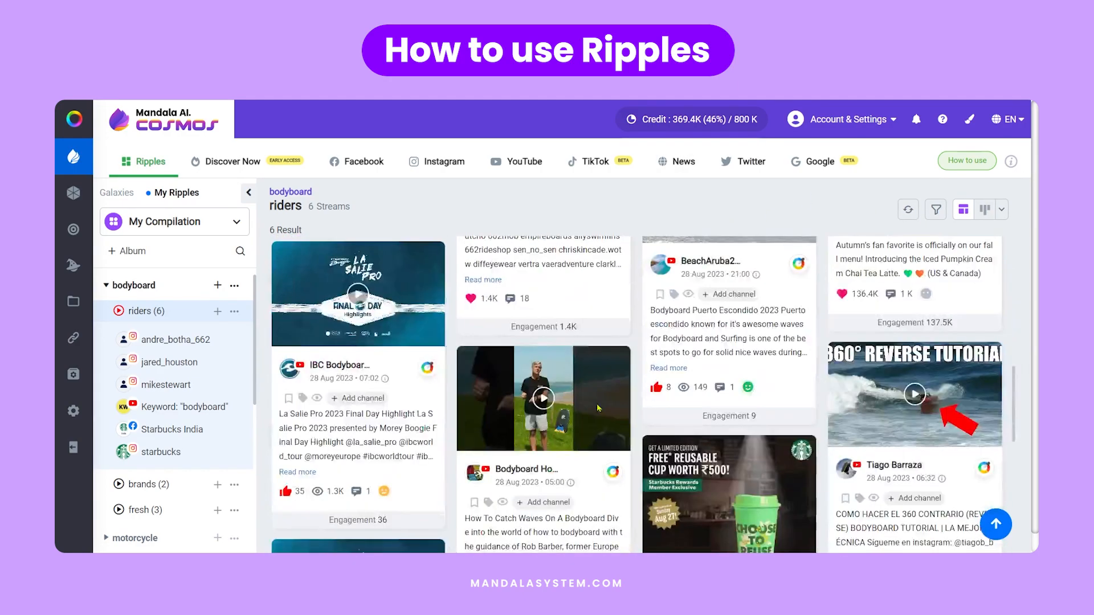
{"action": "scroll", "coordinate": [598, 408], "scroll_direction": "up", "scroll_amount": 10}
{"action": "scroll", "coordinate": [598, 407], "scroll_direction": "down", "scroll_amount": 5}
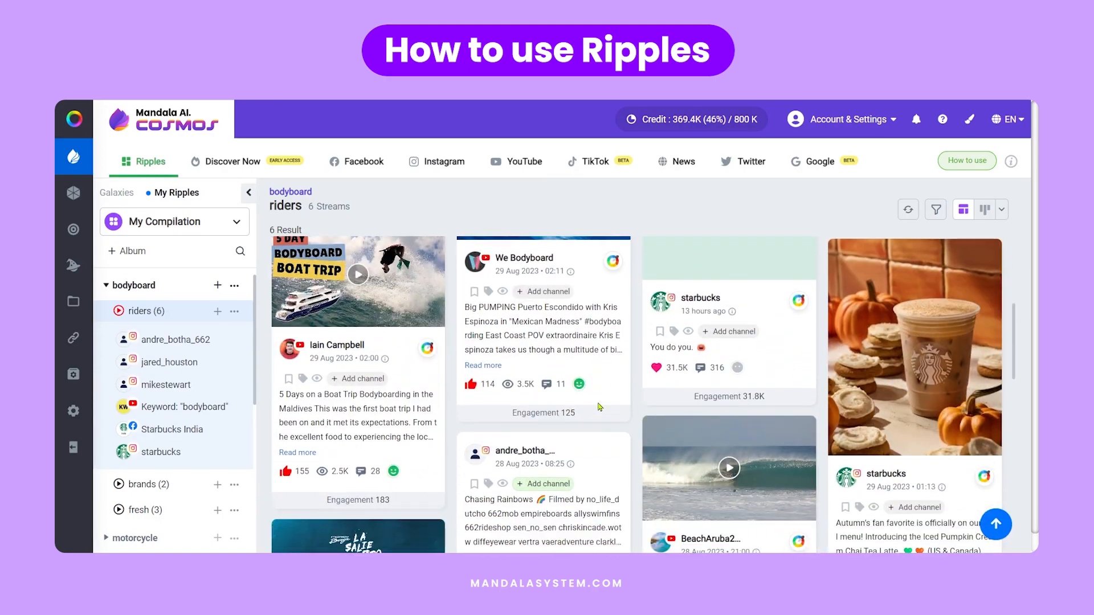
- Collapse the riders channel list, expand the motorycle, Camping and AFL albums, and load Camping's Gear playlist
{"action": "left_click", "coordinate": [119, 310]}
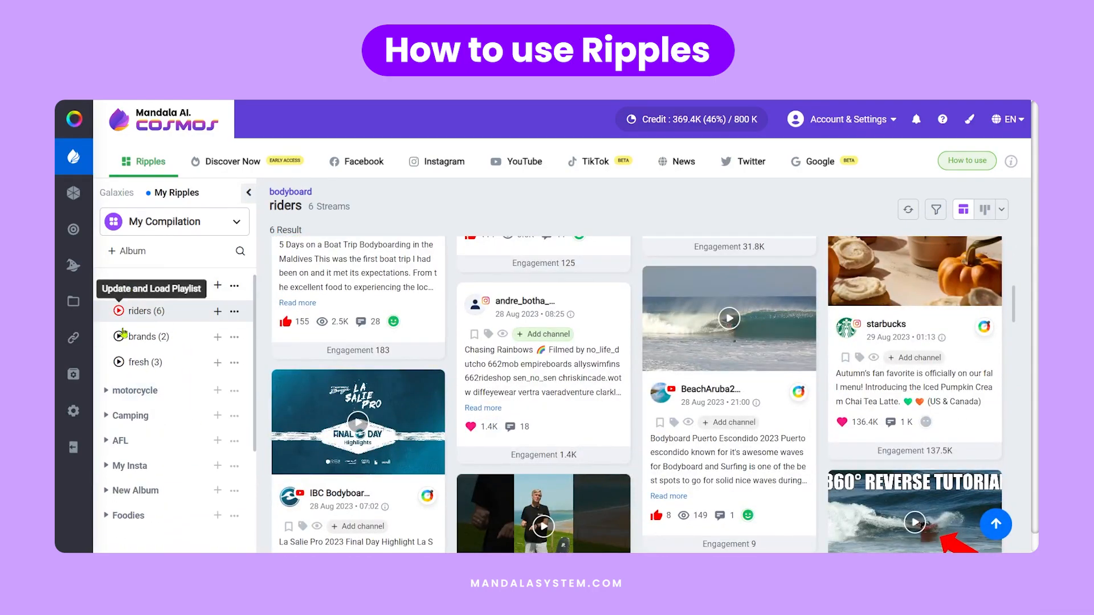
{"action": "left_click", "coordinate": [122, 393]}
{"action": "left_click", "coordinate": [130, 448]}
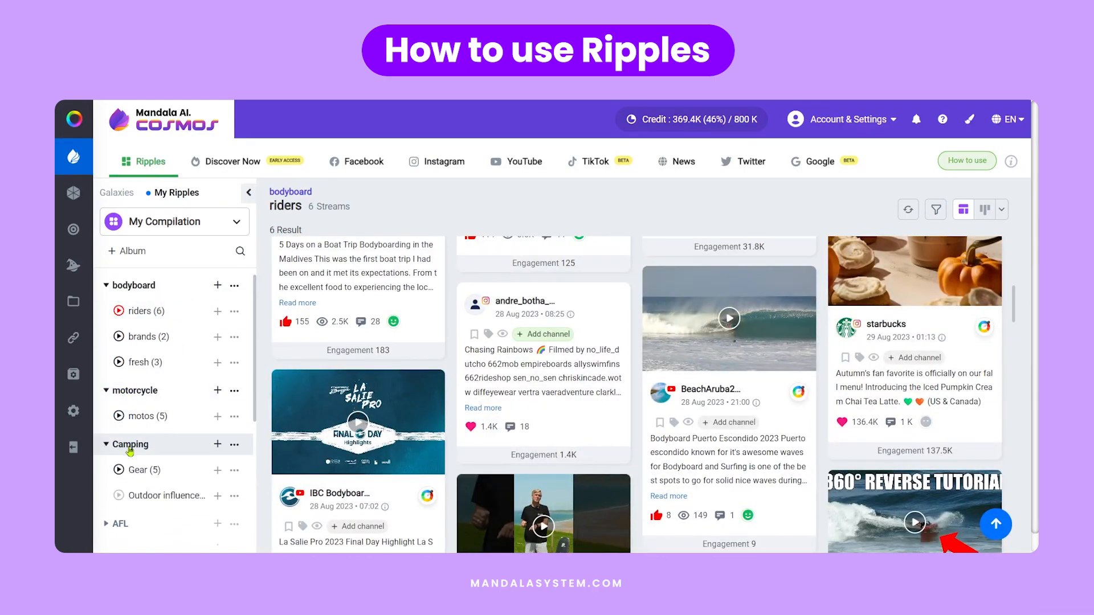
{"action": "scroll", "coordinate": [131, 450], "scroll_direction": "down", "scroll_amount": 2}
{"action": "left_click", "coordinate": [126, 395]}
{"action": "left_click", "coordinate": [118, 342]}
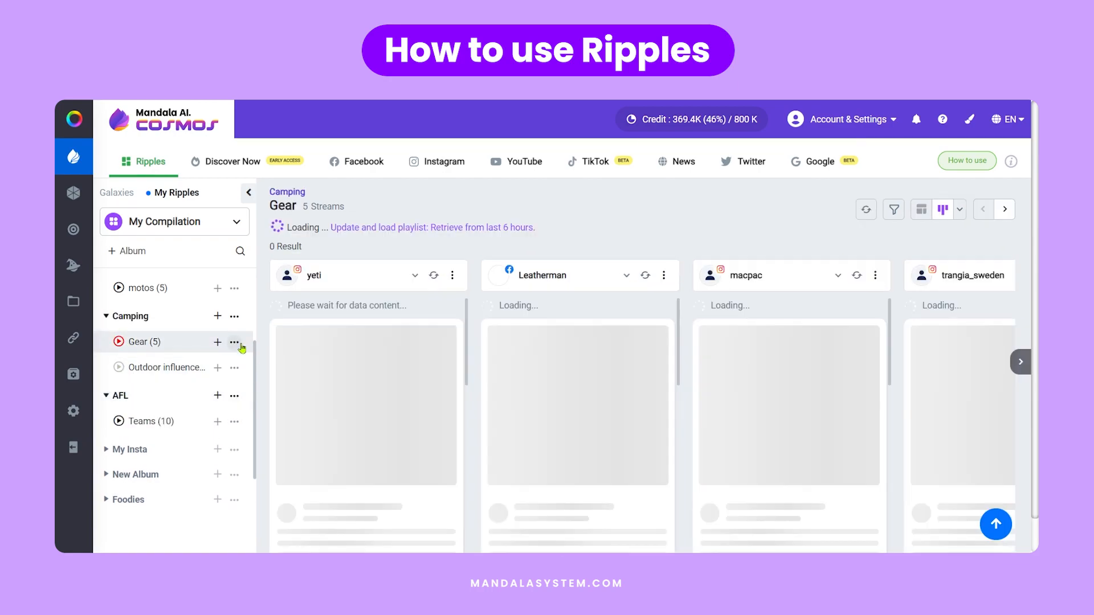
- Filter the motos playlist's posts by the keyword "road" and browse the matching aprilia posts
{"action": "left_click", "coordinate": [893, 211]}
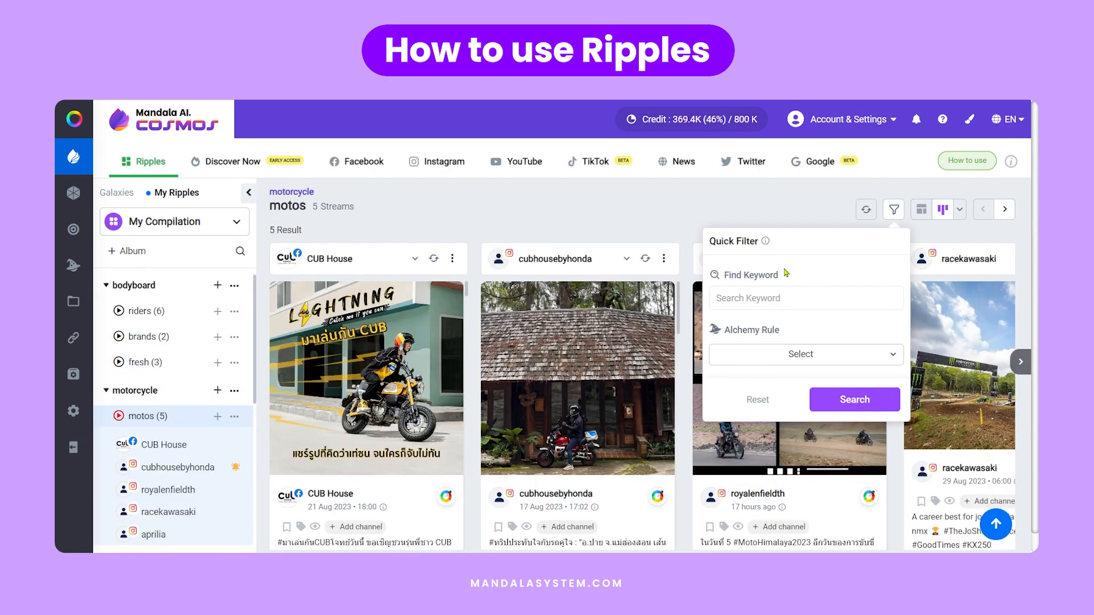
{"action": "left_click", "coordinate": [762, 305]}
{"action": "type", "text": "road"}
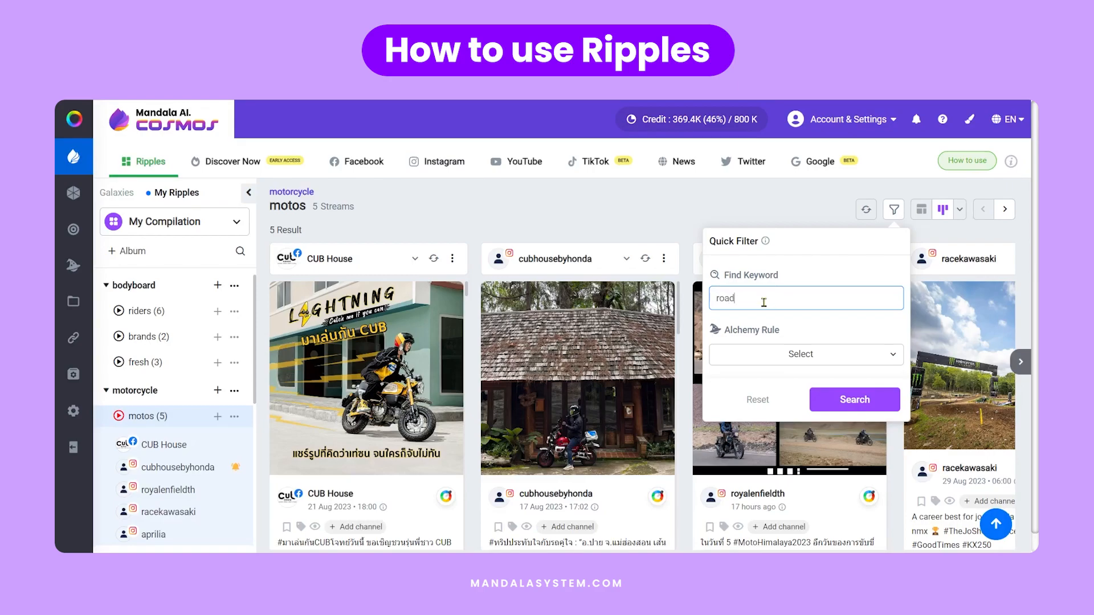
{"action": "key", "text": "Return"}
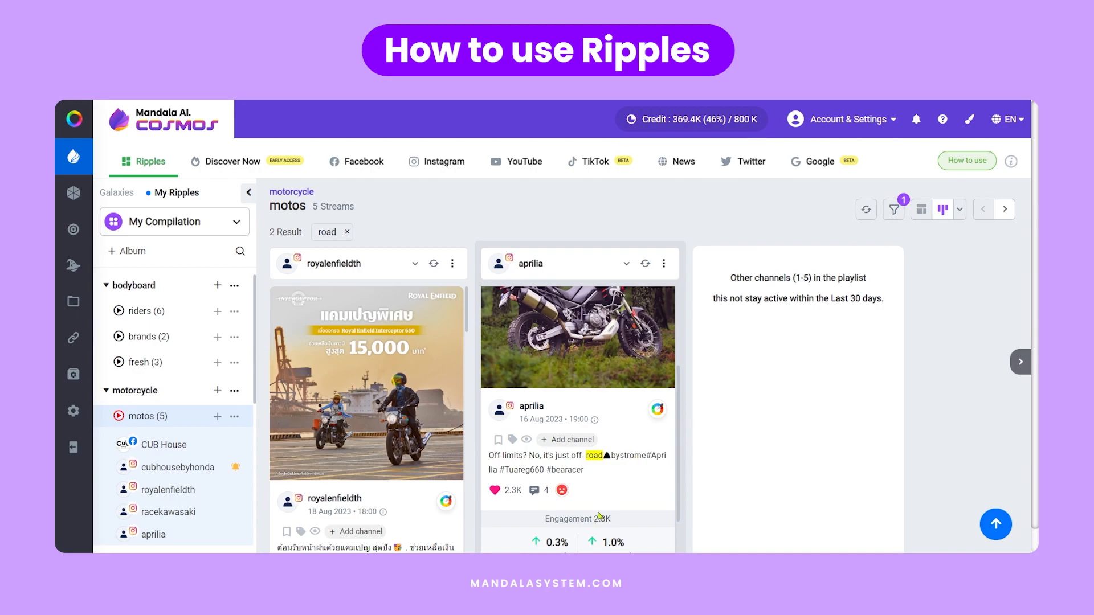
{"action": "scroll", "coordinate": [603, 501], "scroll_direction": "down", "scroll_amount": 2}
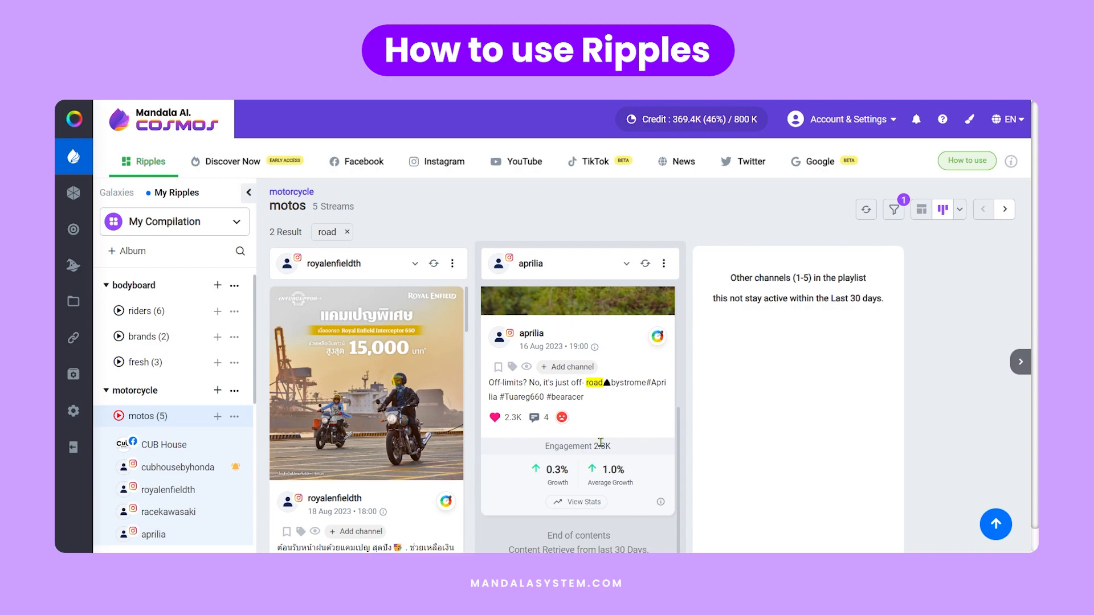
{"action": "scroll", "coordinate": [601, 442], "scroll_direction": "up", "scroll_amount": 3}
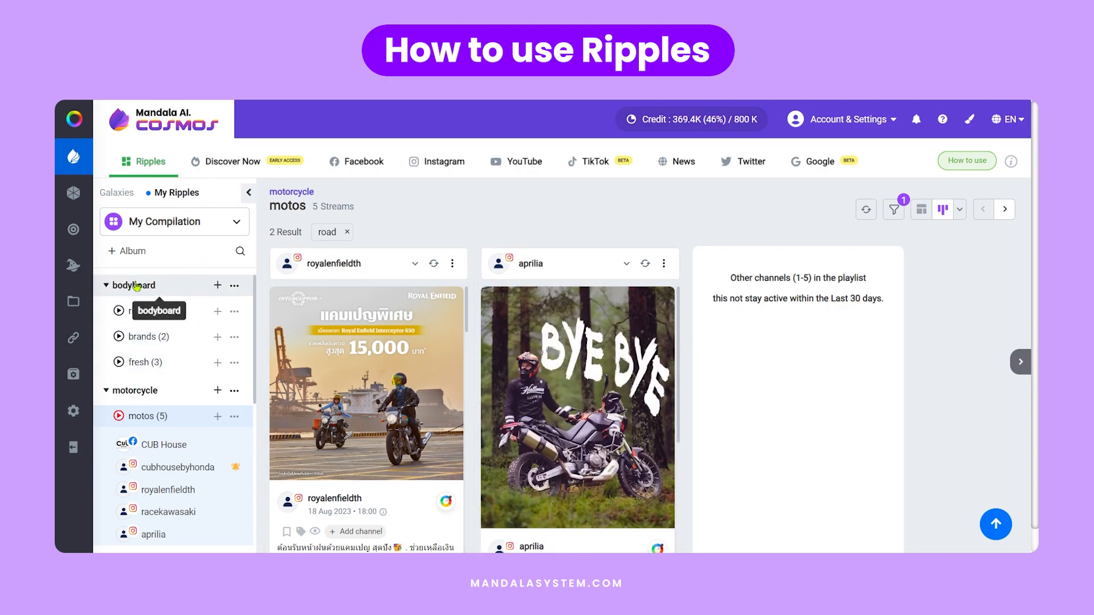
- Add the keyword "helmet" to the riders playlist with YouTube as its platform
{"action": "left_click", "coordinate": [218, 312]}
{"action": "left_click", "coordinate": [177, 360]}
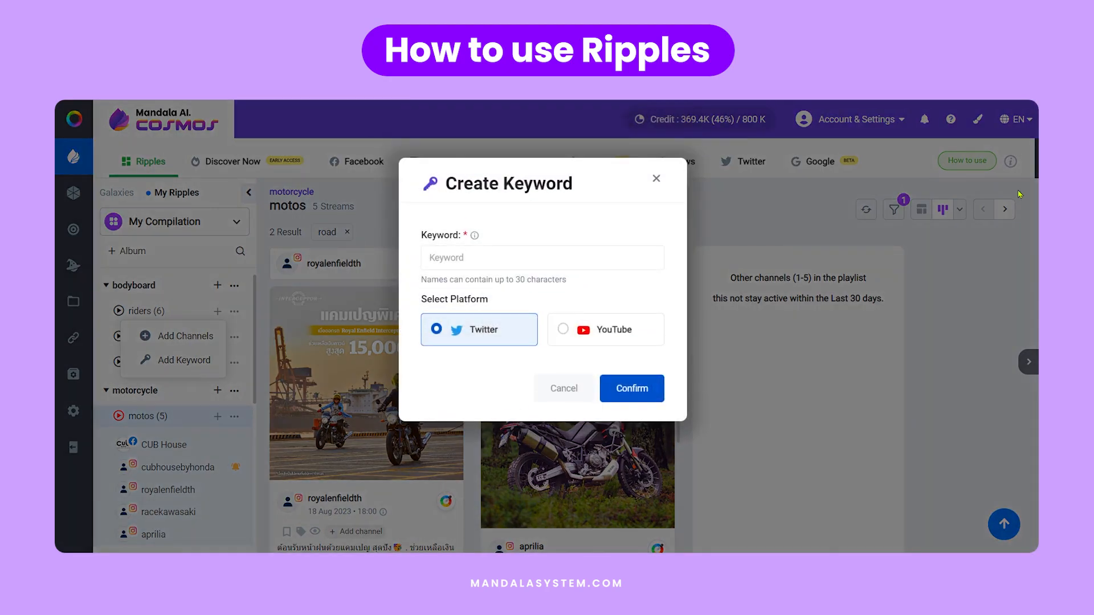
{"action": "left_click", "coordinate": [558, 261]}
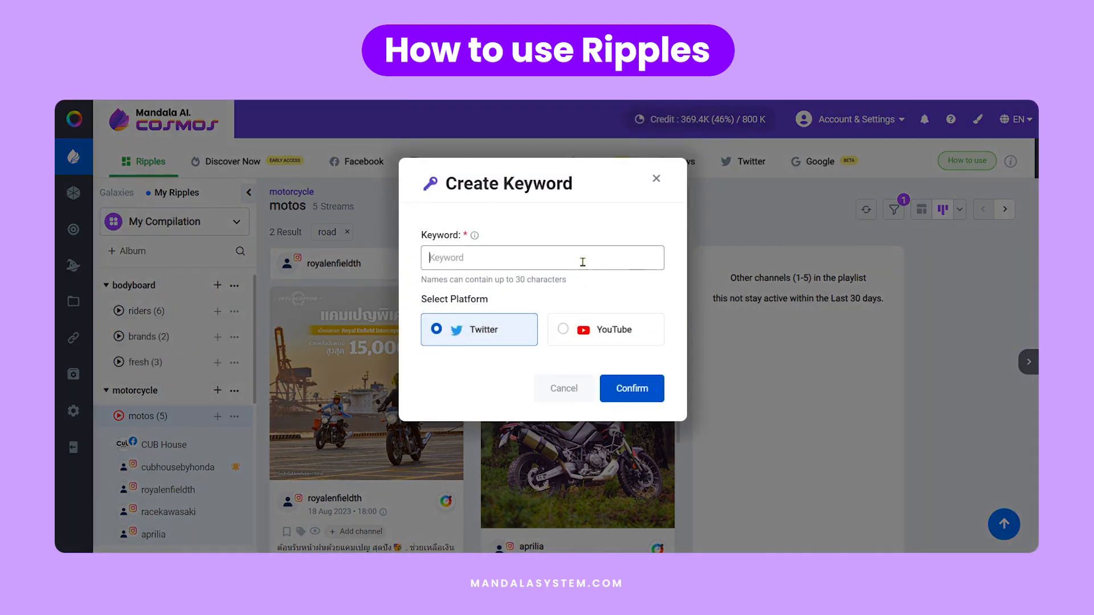
{"action": "type", "text": "h"}
{"action": "left_click", "coordinate": [565, 329]}
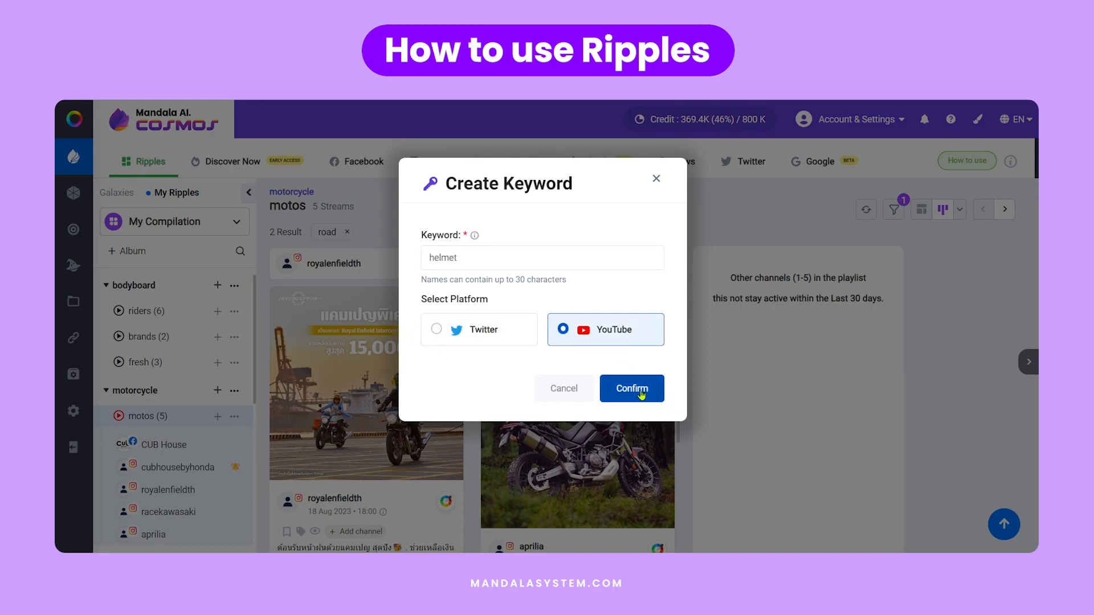
{"action": "left_click", "coordinate": [641, 392]}
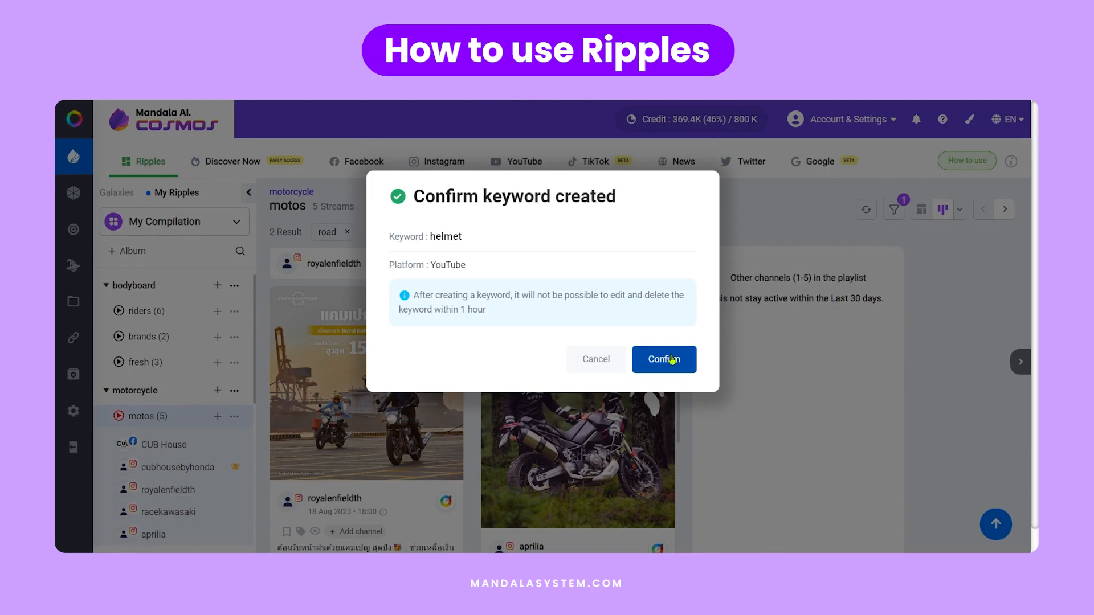
{"action": "left_click", "coordinate": [664, 359]}
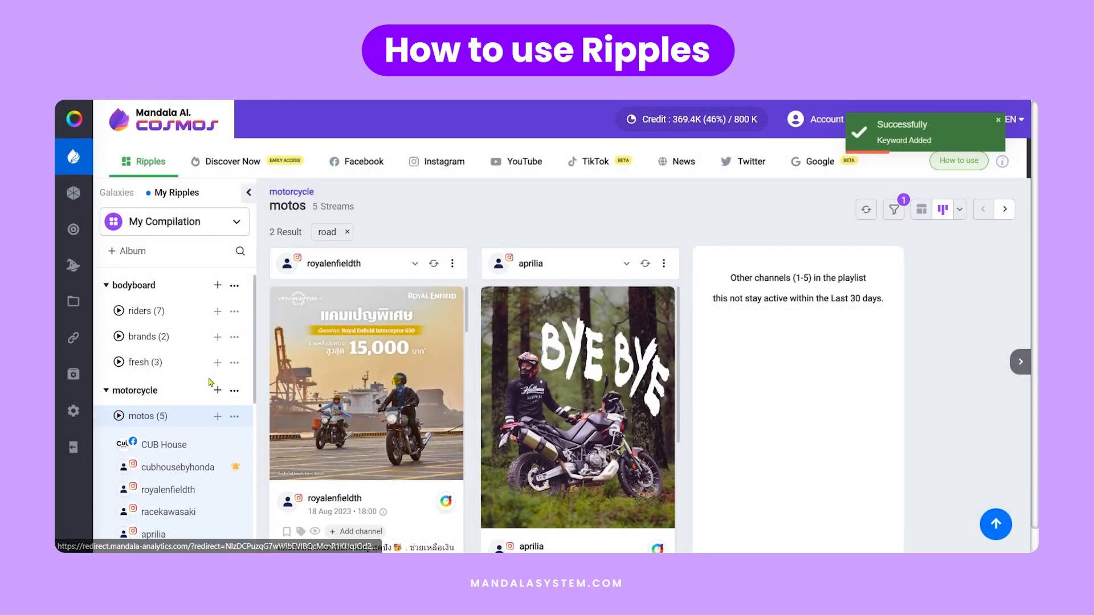
- Expand the AFL album and load its Teams playlist
{"action": "scroll", "coordinate": [210, 382], "scroll_direction": "down", "scroll_amount": 5}
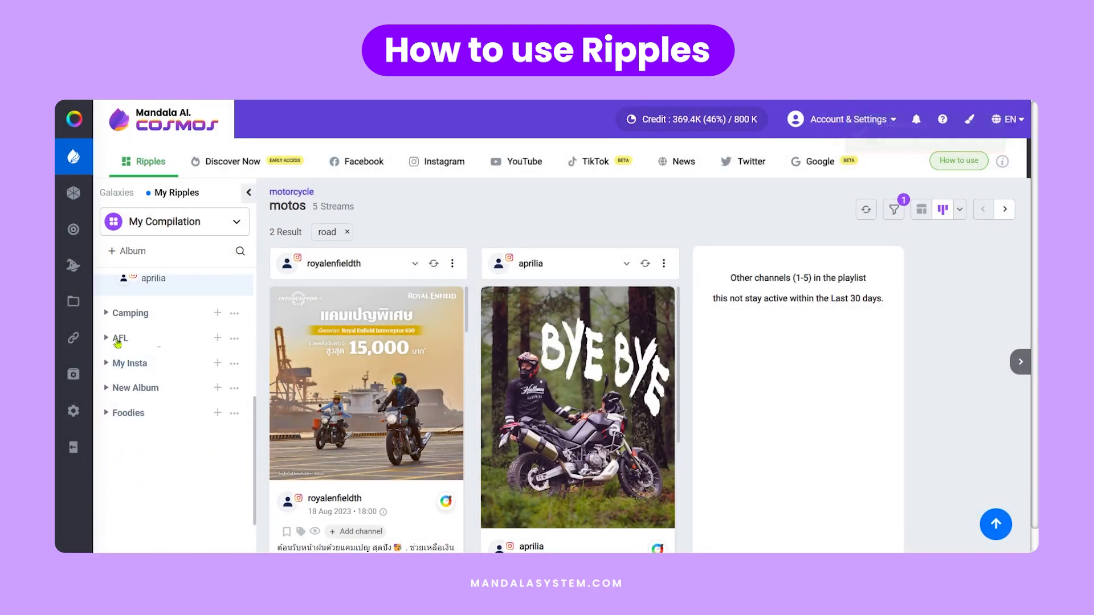
{"action": "left_click", "coordinate": [119, 344]}
{"action": "left_click", "coordinate": [218, 367]}
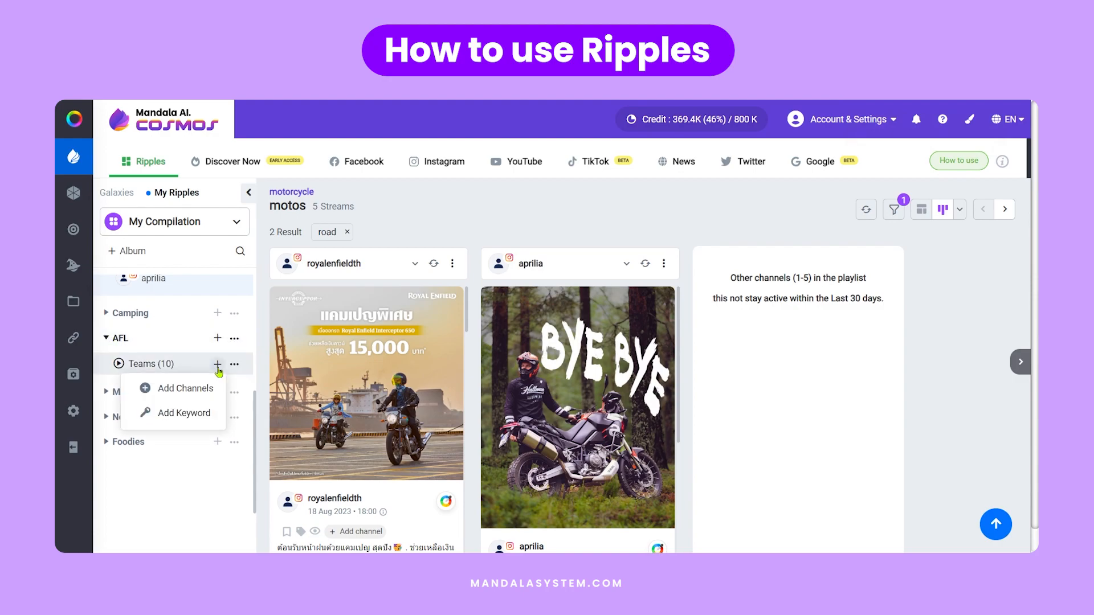
{"action": "left_click", "coordinate": [118, 364]}
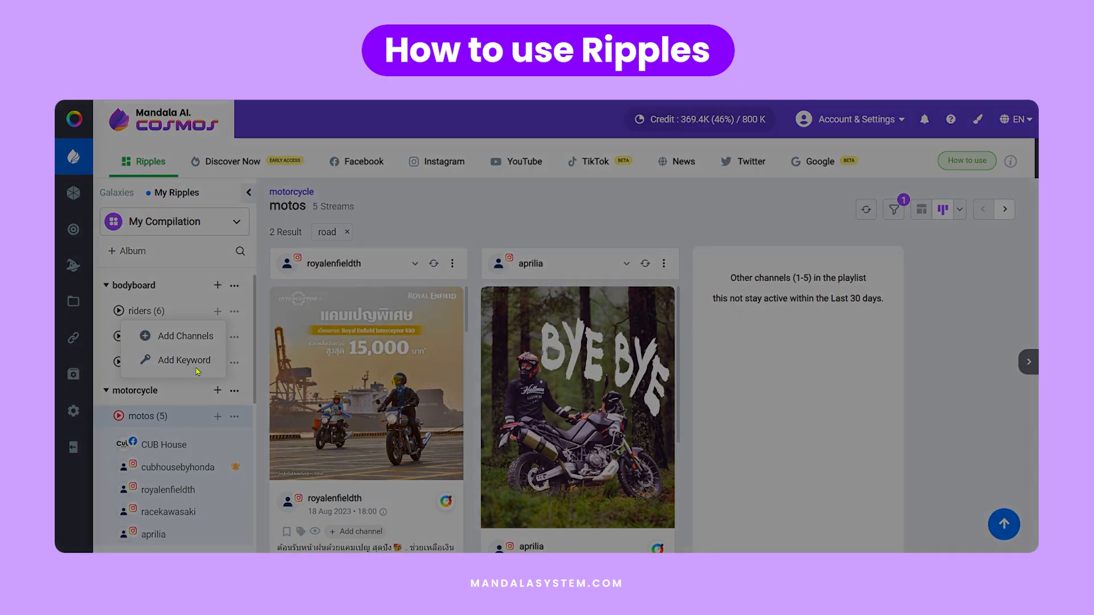
- Create the keyword "finals" with YouTube as its platform
{"action": "left_click", "coordinate": [183, 360]}
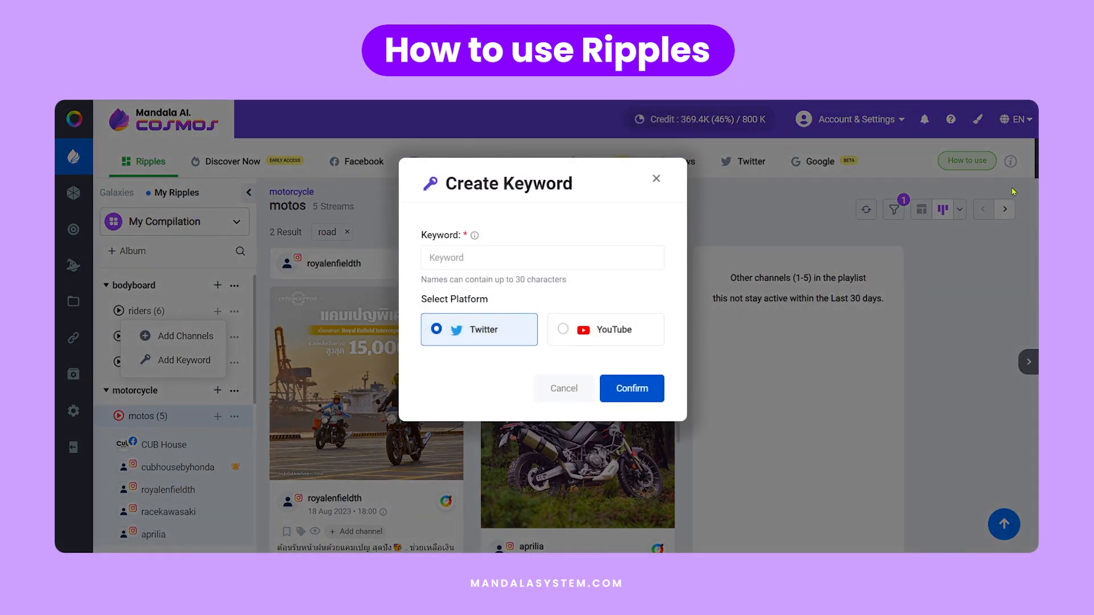
{"action": "left_click", "coordinate": [556, 258]}
{"action": "type", "text": "finals"}
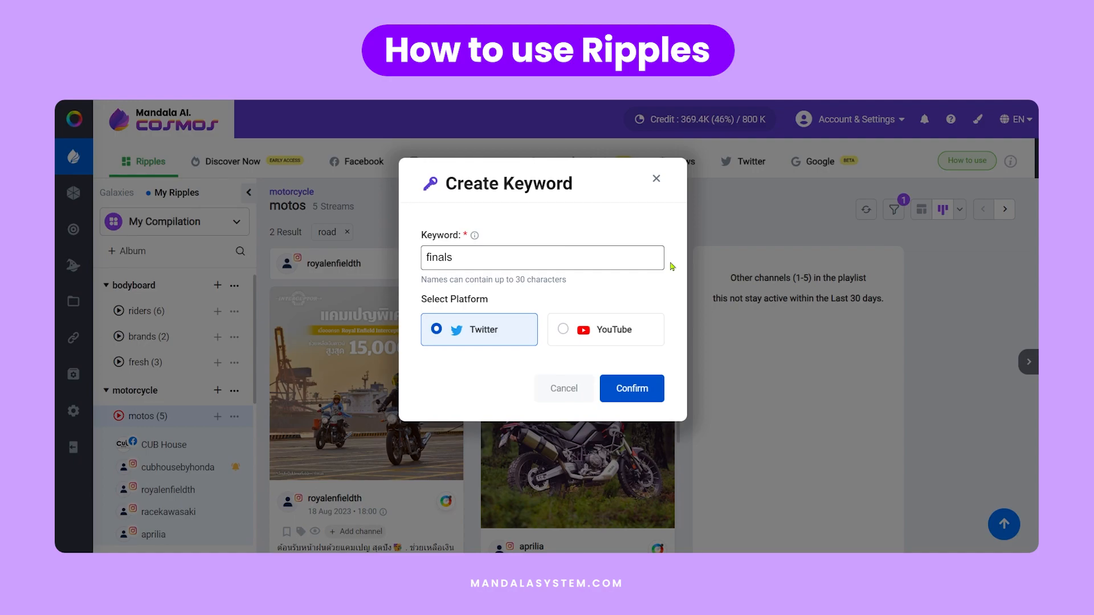
{"action": "left_click", "coordinate": [569, 317]}
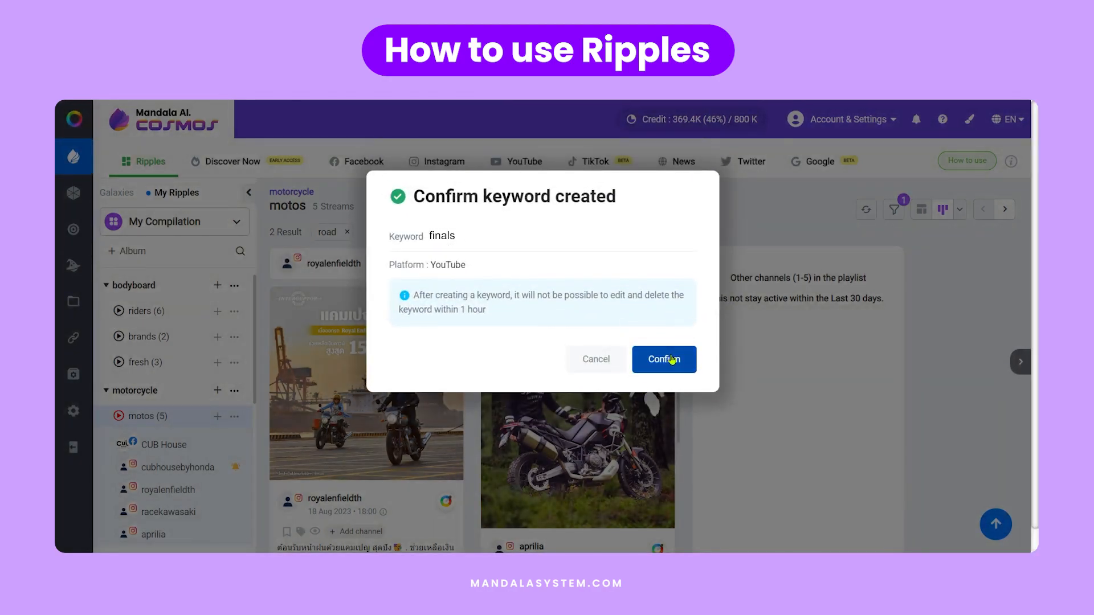
{"action": "left_click", "coordinate": [660, 360]}
- Browse the YouTube posts in the "finals" keyword stream of the Teams playlist
{"action": "scroll", "coordinate": [834, 438], "scroll_direction": "down", "scroll_amount": 14}
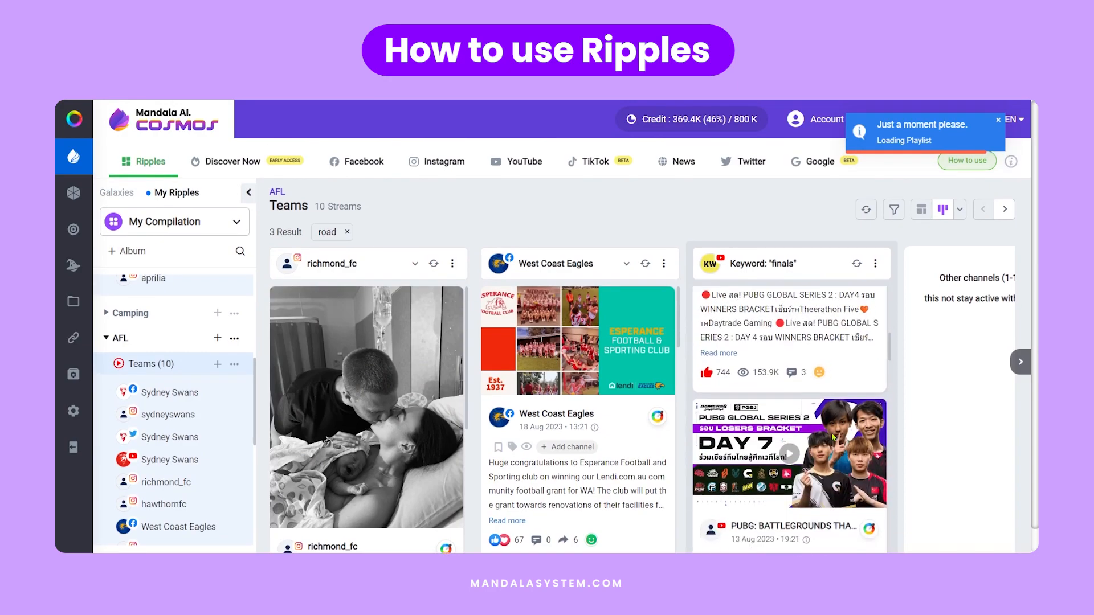
{"action": "scroll", "coordinate": [833, 437], "scroll_direction": "down", "scroll_amount": 4}
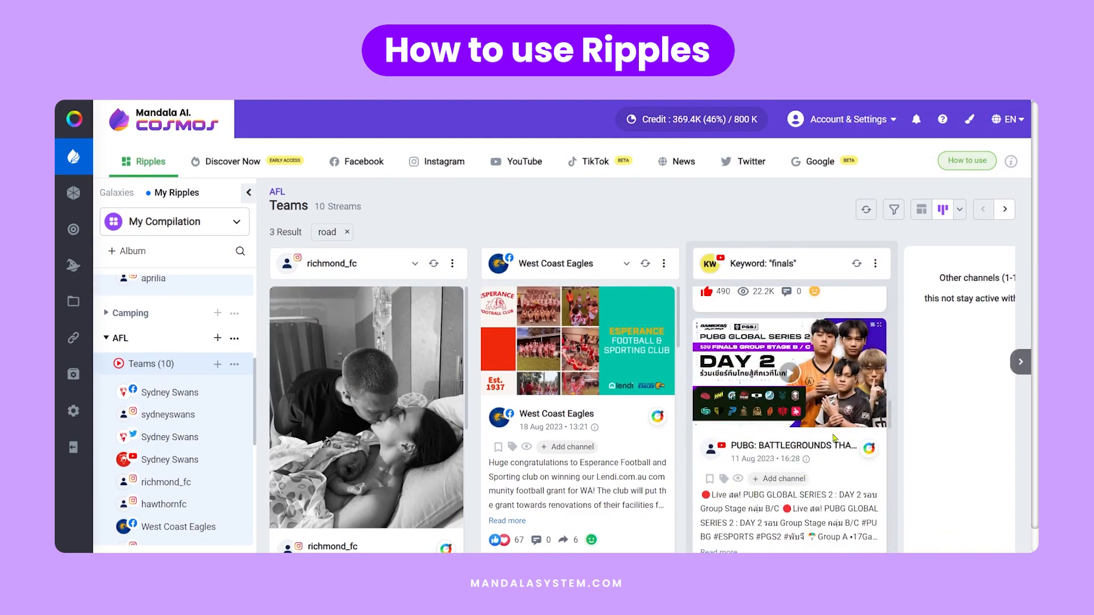
{"action": "scroll", "coordinate": [812, 406], "scroll_direction": "up", "scroll_amount": 4}
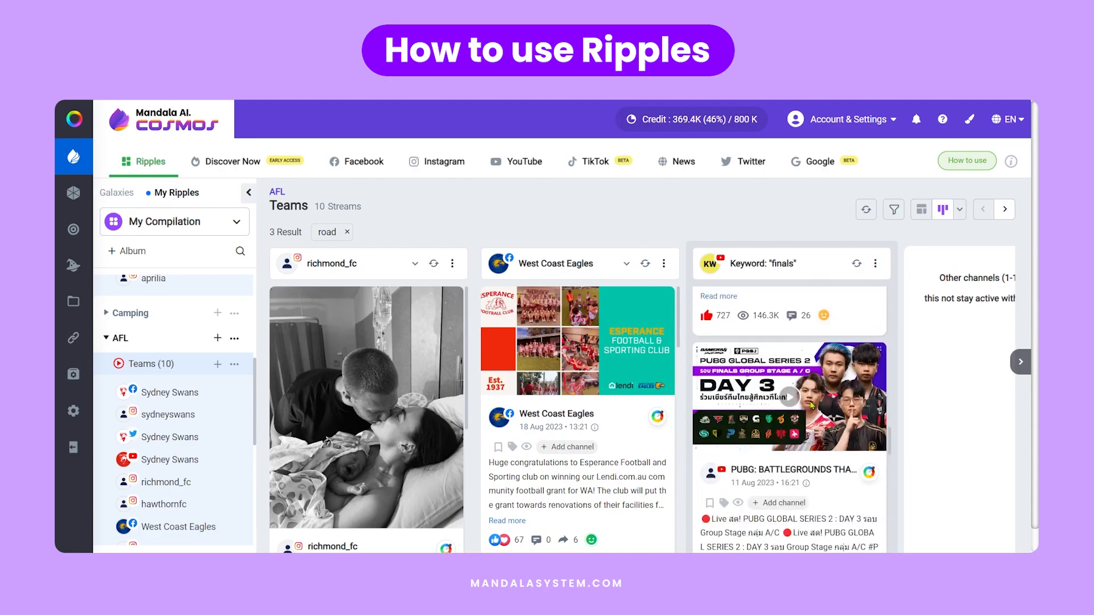